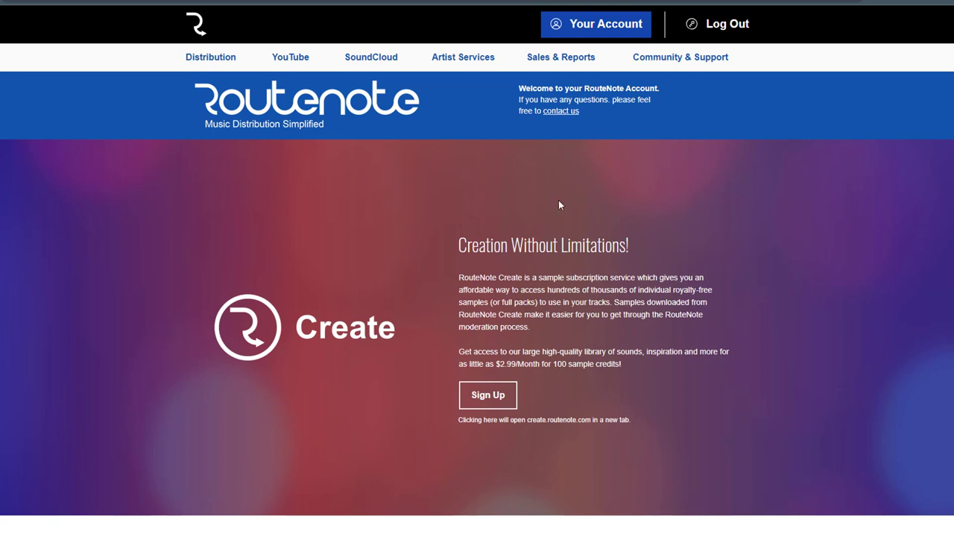
# Create a new release titled Test, leaving the UPC / EAN blank
pyautogui.moveTo(224, 64)
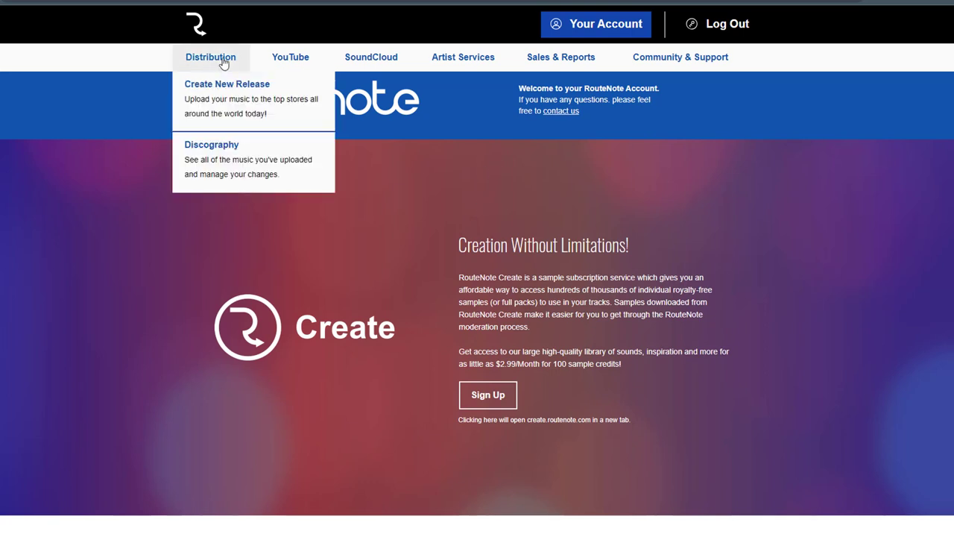
pyautogui.click(242, 105)
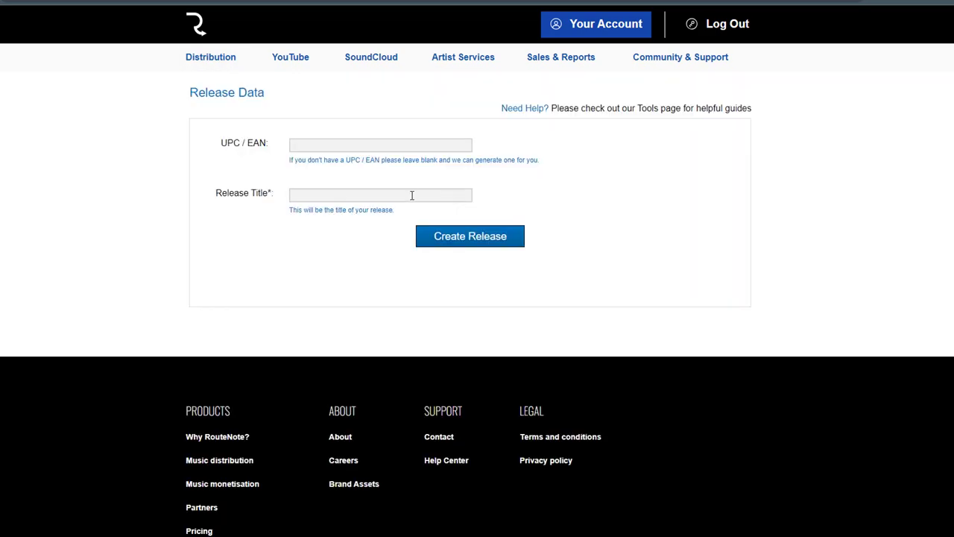
pyautogui.click(411, 195)
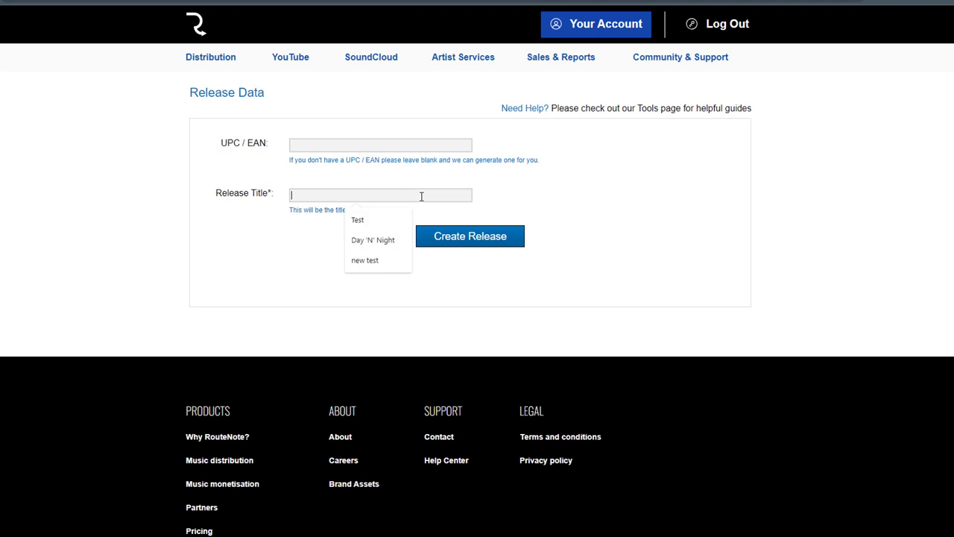
pyautogui.click(378, 221)
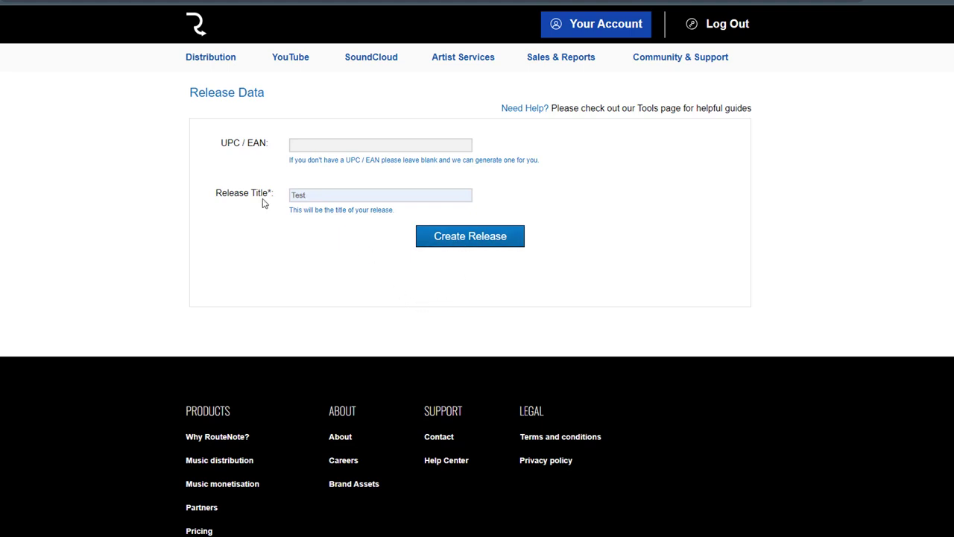
pyautogui.click(467, 240)
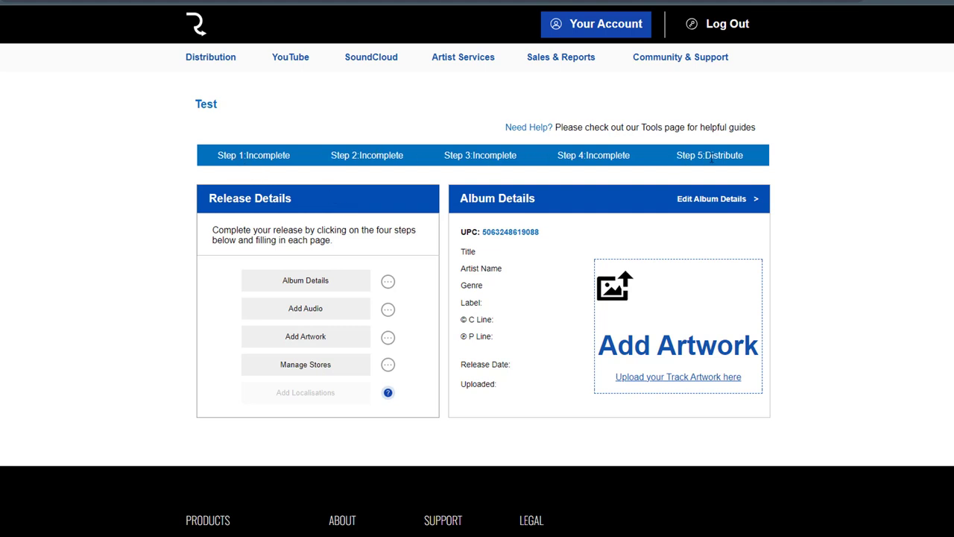
# Open the release's album details and read the explanation of Album Version
pyautogui.click(346, 281)
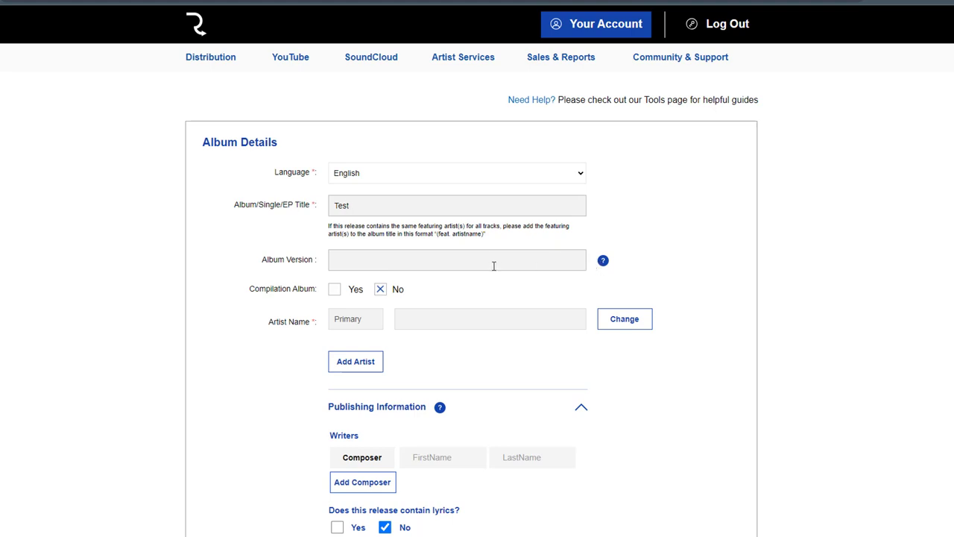
pyautogui.click(603, 259)
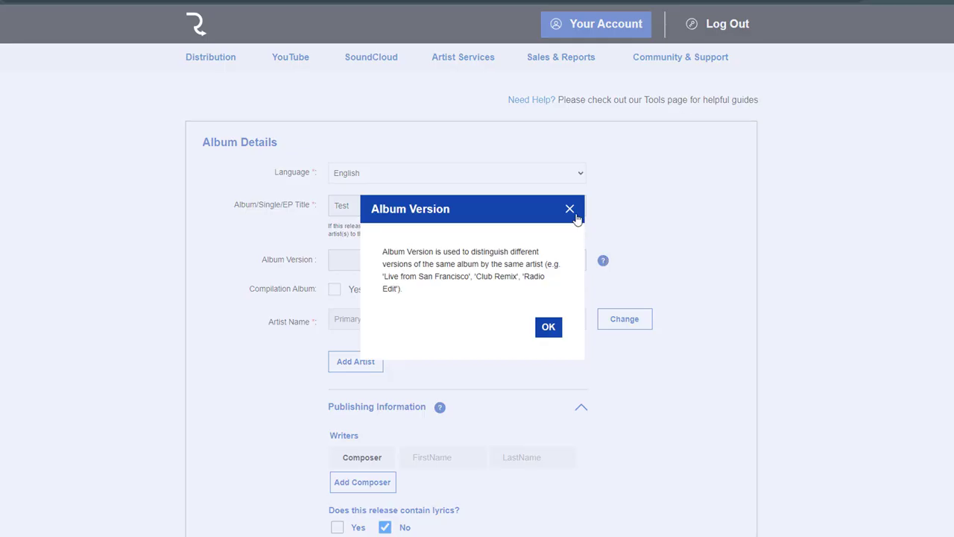
pyautogui.click(570, 210)
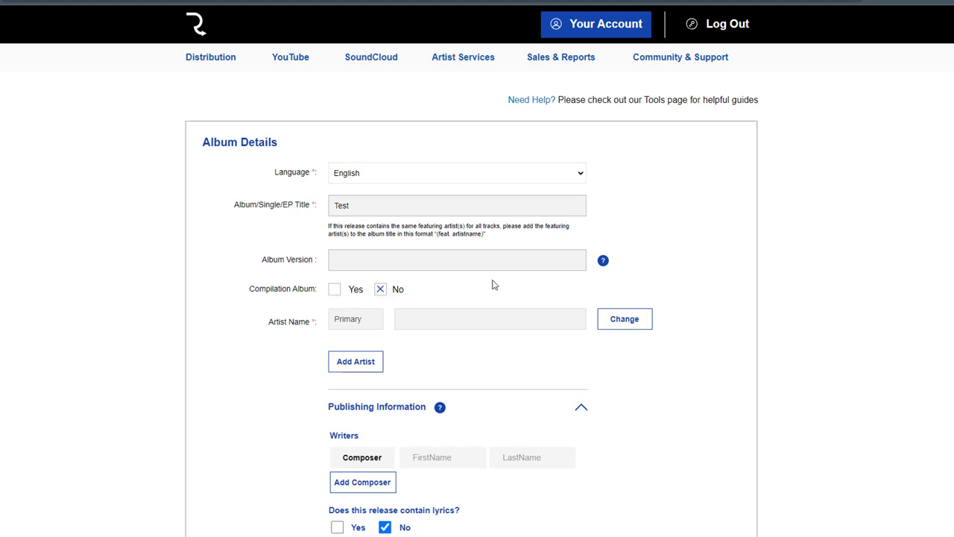
# Set the primary artist to the existing Qasus profile and check its linked Spotify page
pyautogui.scroll(-2, 494, 284)
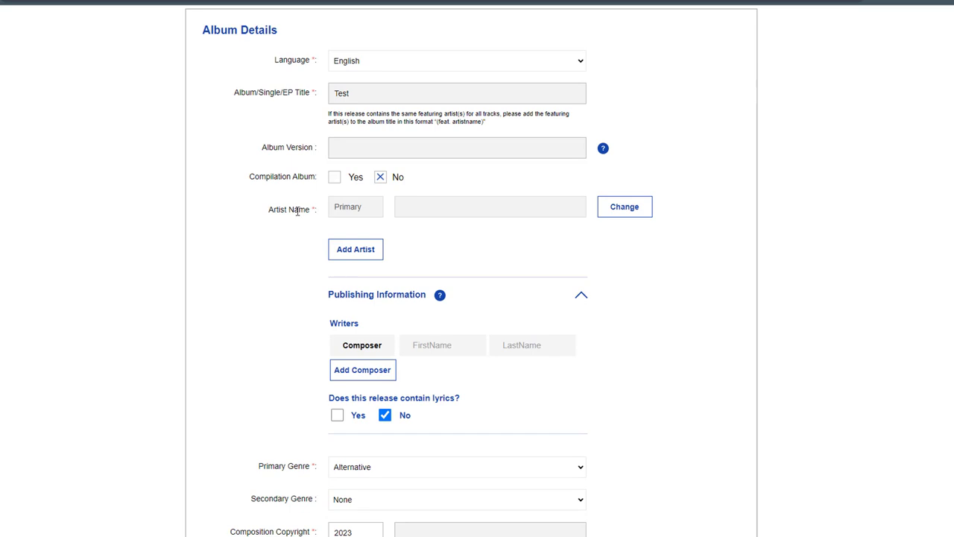
pyautogui.click(444, 209)
pyautogui.write('qasus')
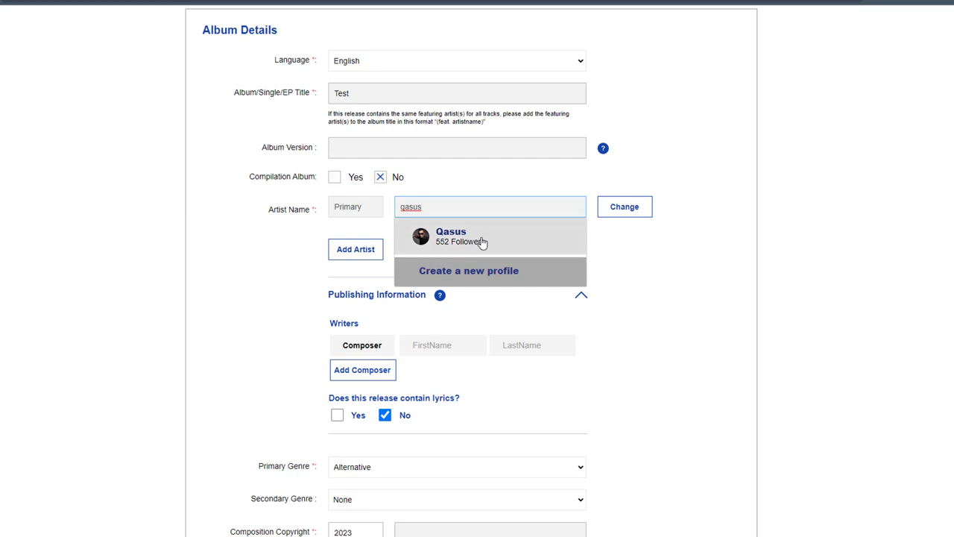
pyautogui.click(483, 242)
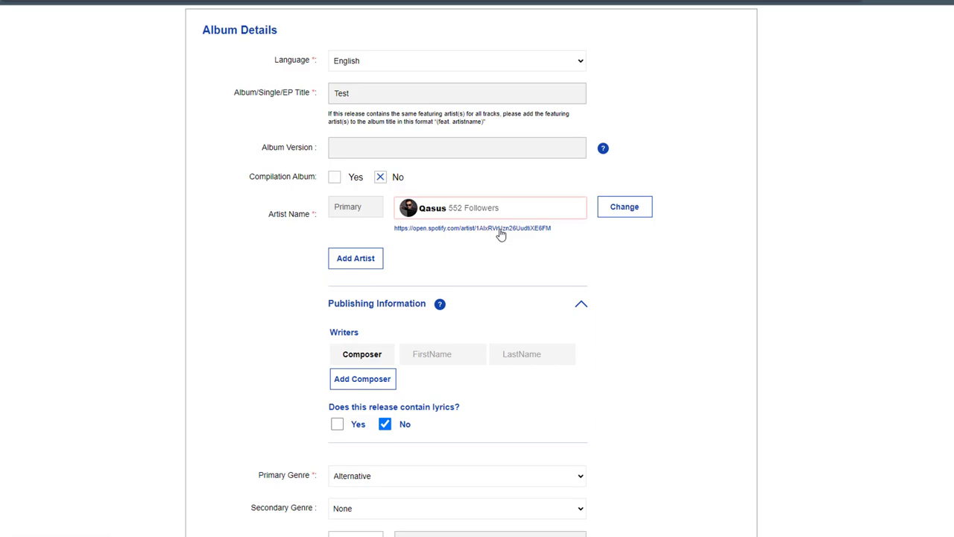
pyautogui.click(501, 229)
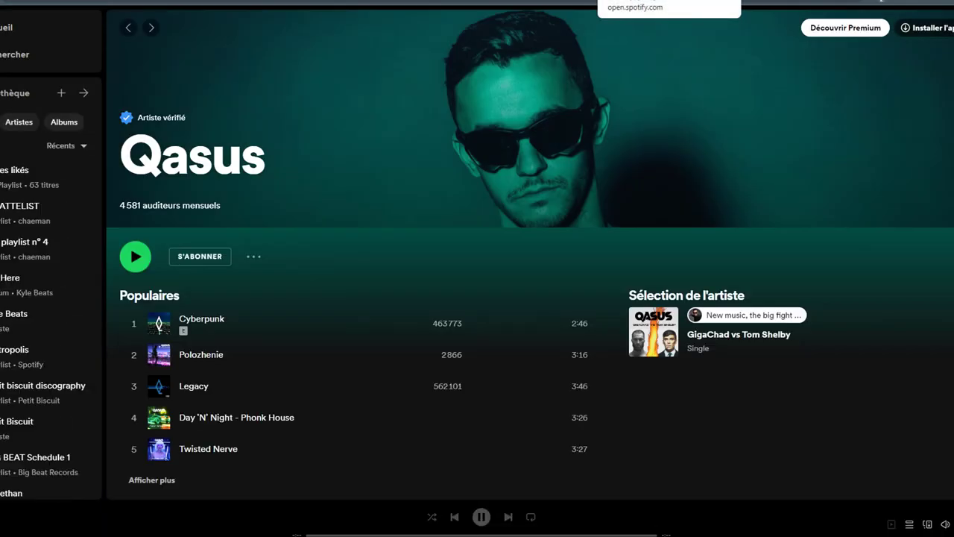
pyautogui.hotkey('ctrl', 'w')
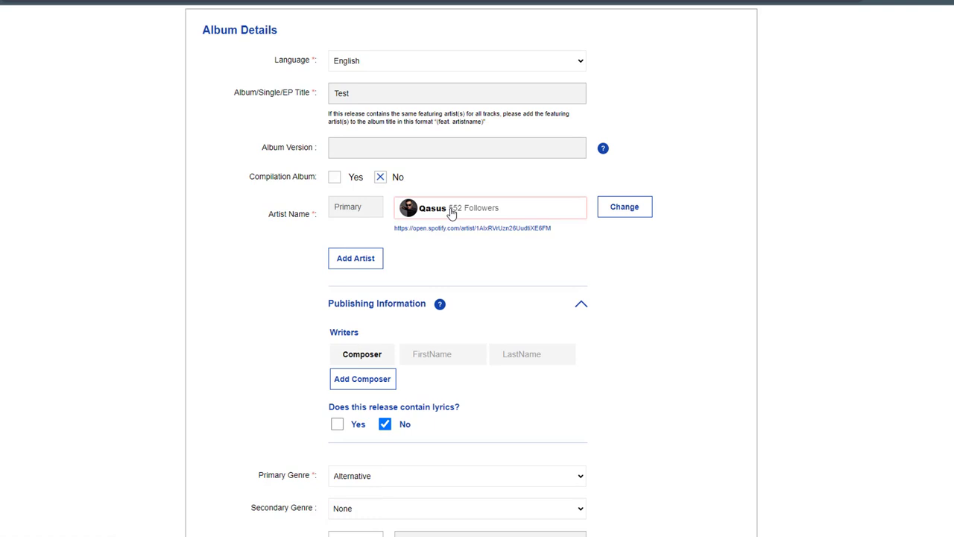
# Add a second artist entry, try the Featuring and Remixer roles on it, and remove the entry
pyautogui.scroll(-2, 597, 268)
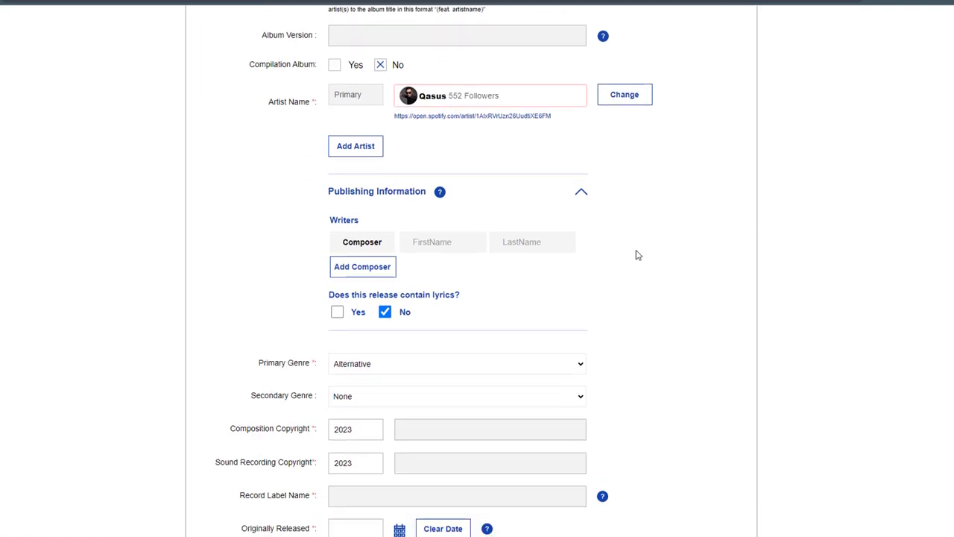
pyautogui.click(356, 149)
pyautogui.click(366, 147)
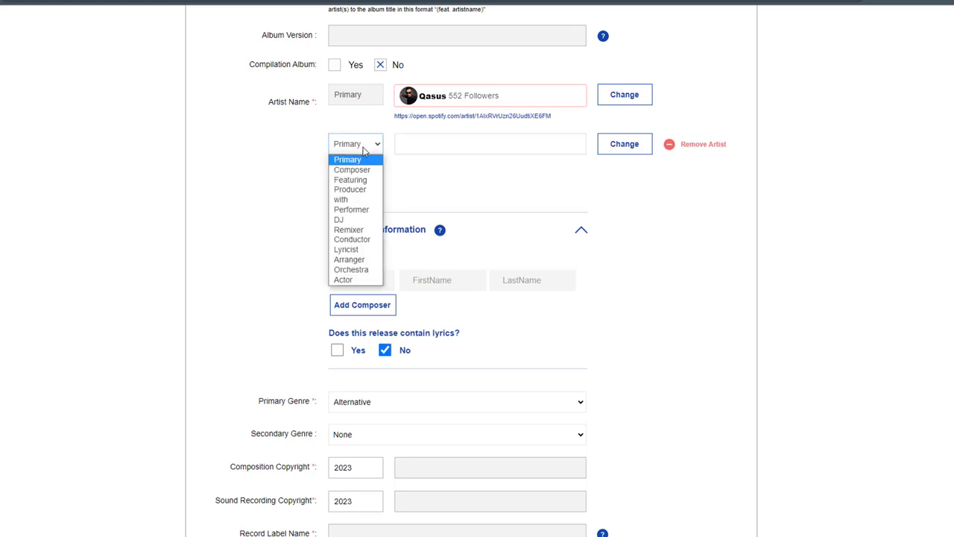
pyautogui.click(351, 180)
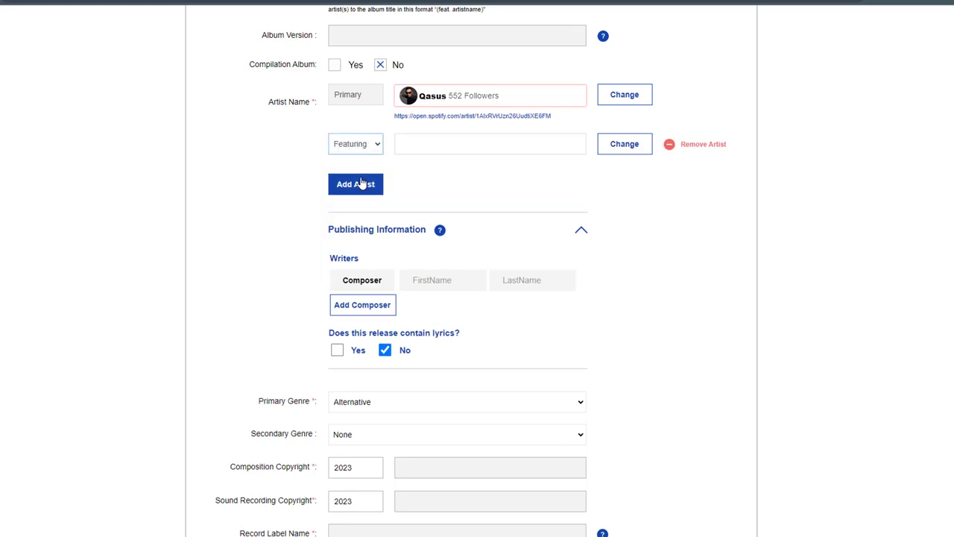
pyautogui.click(417, 143)
pyautogui.click(363, 149)
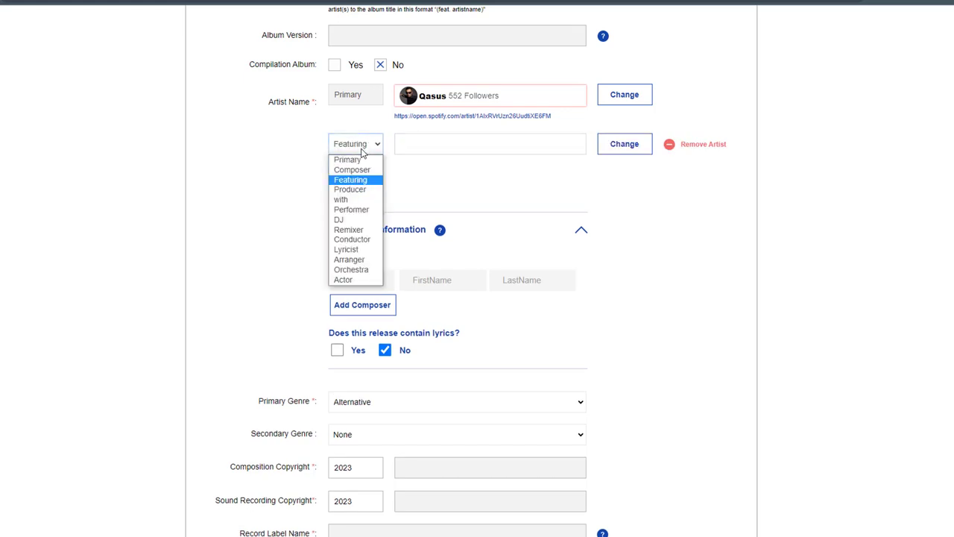
pyautogui.click(359, 231)
pyautogui.click(420, 144)
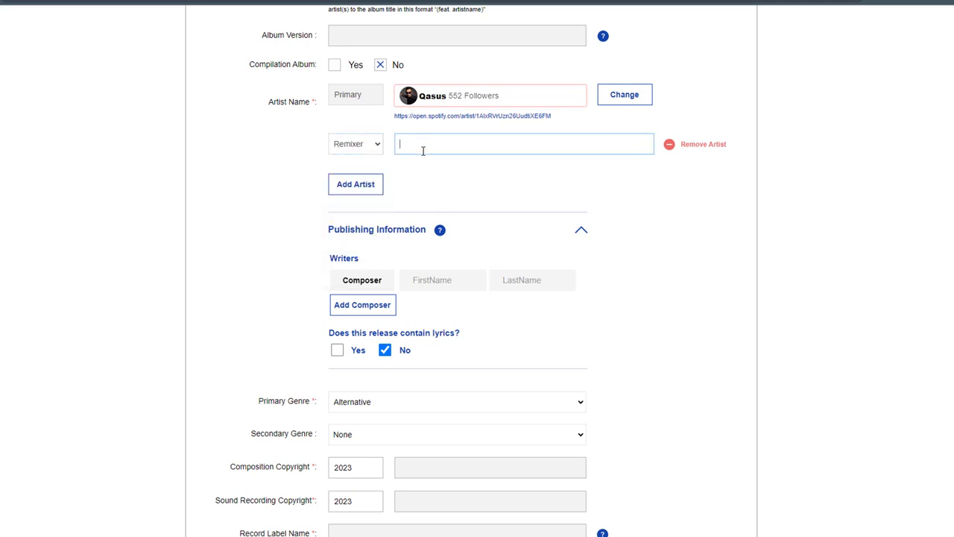
pyautogui.click(699, 147)
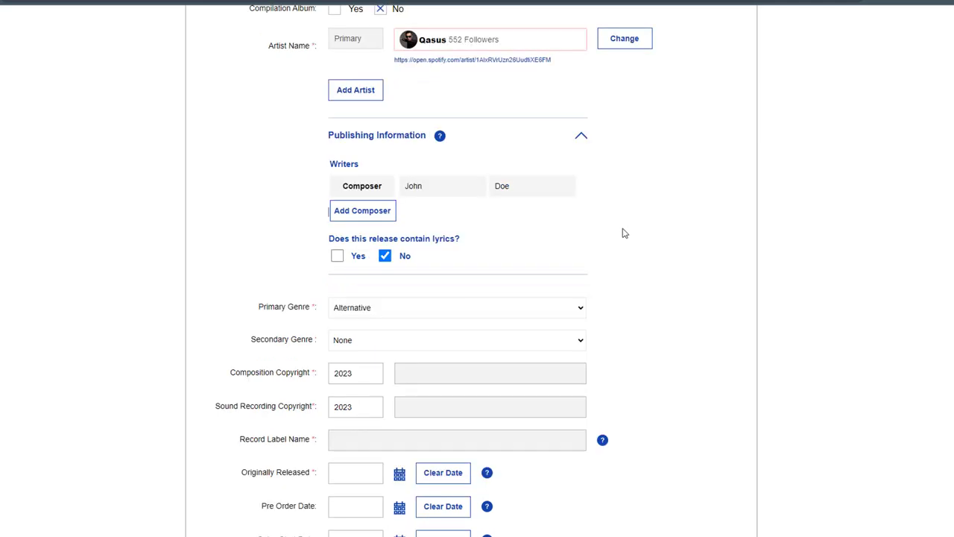
# Try Yes for whether the release contains lyrics, and switch the answer back to No
pyautogui.scroll(-1, 623, 232)
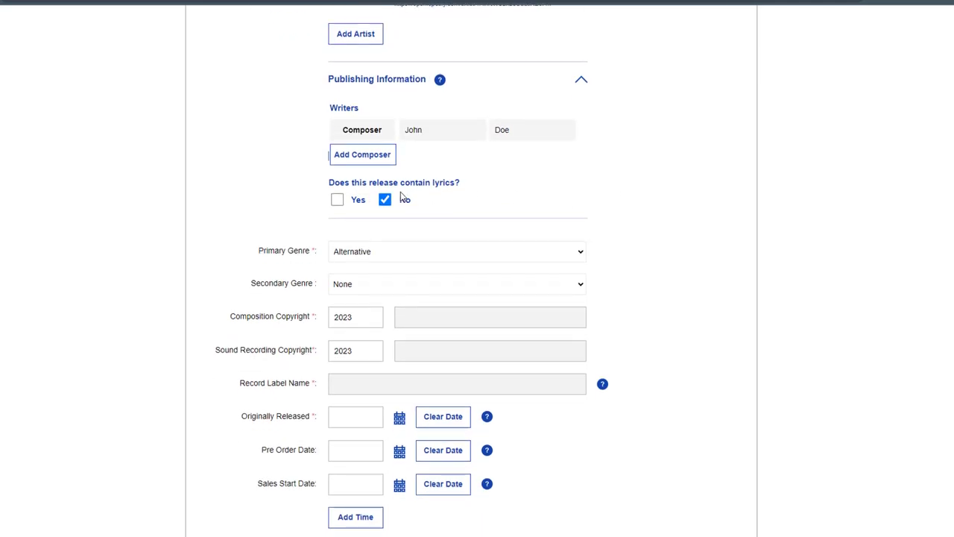
pyautogui.scroll(1, 481, 217)
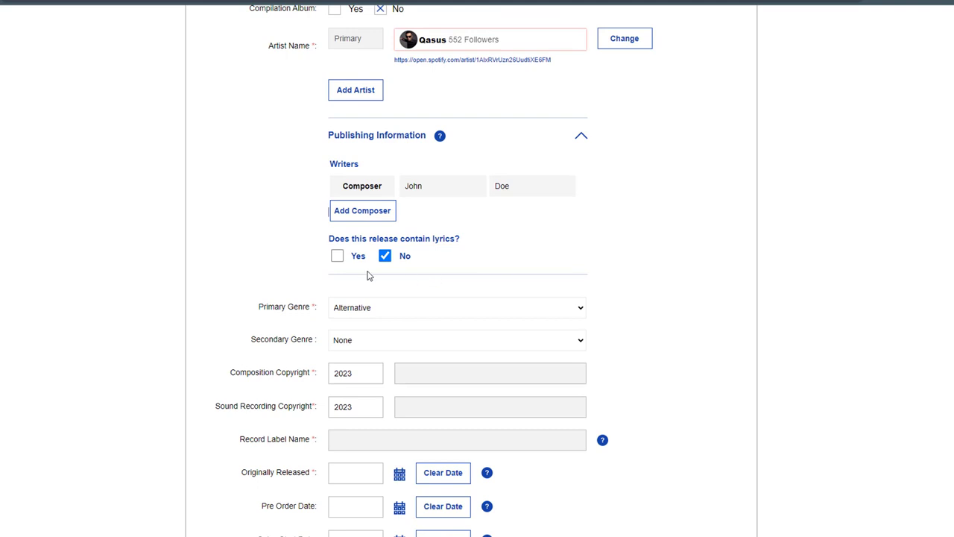
pyautogui.click(336, 258)
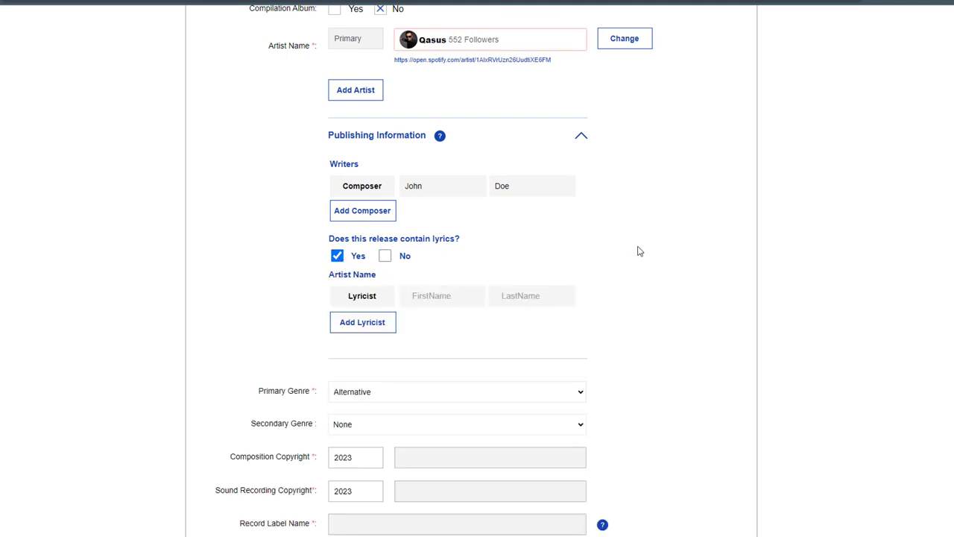
pyautogui.click(385, 256)
# Set the primary genre to Dance and the secondary genre to Electronic
pyautogui.scroll(-2, 373, 209)
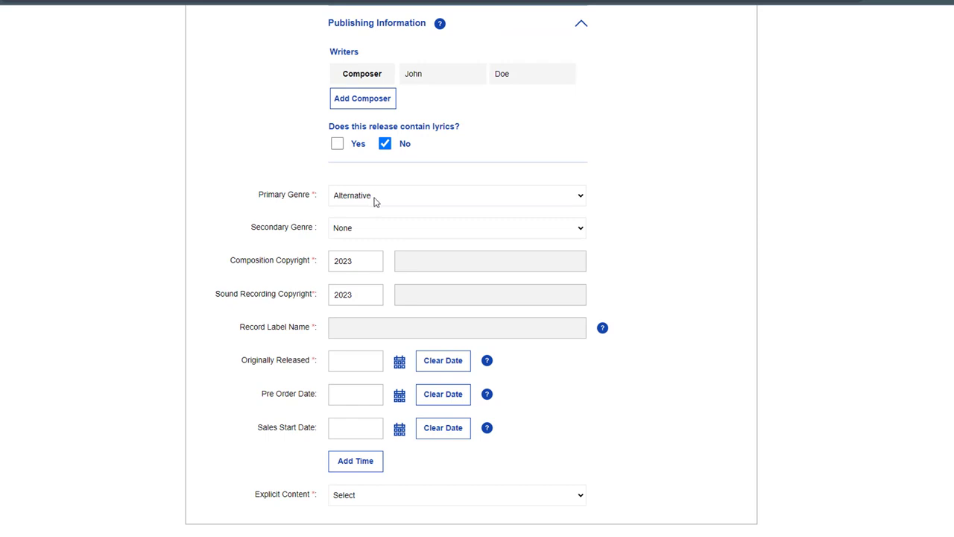
pyautogui.click(375, 202)
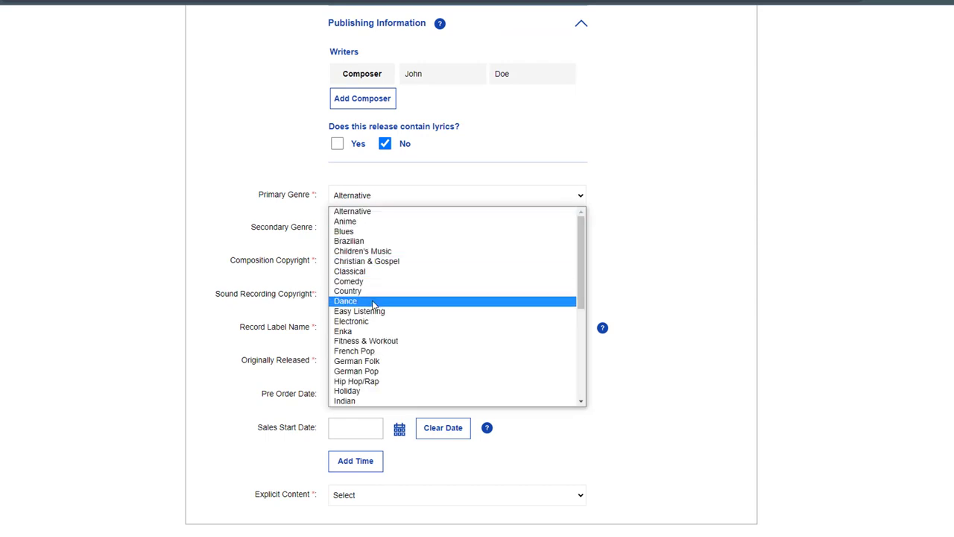
pyautogui.click(375, 304)
pyautogui.click(372, 235)
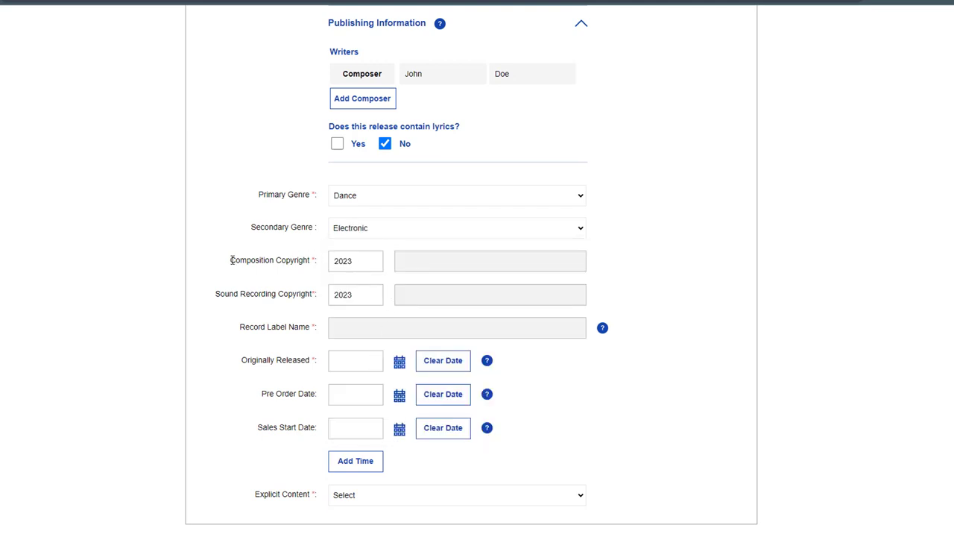
# Enter Qasus for the composition and sound recording copyrights, and New-Producer Records as the record label name
pyautogui.moveTo(232, 259); pyautogui.dragTo(313, 260)
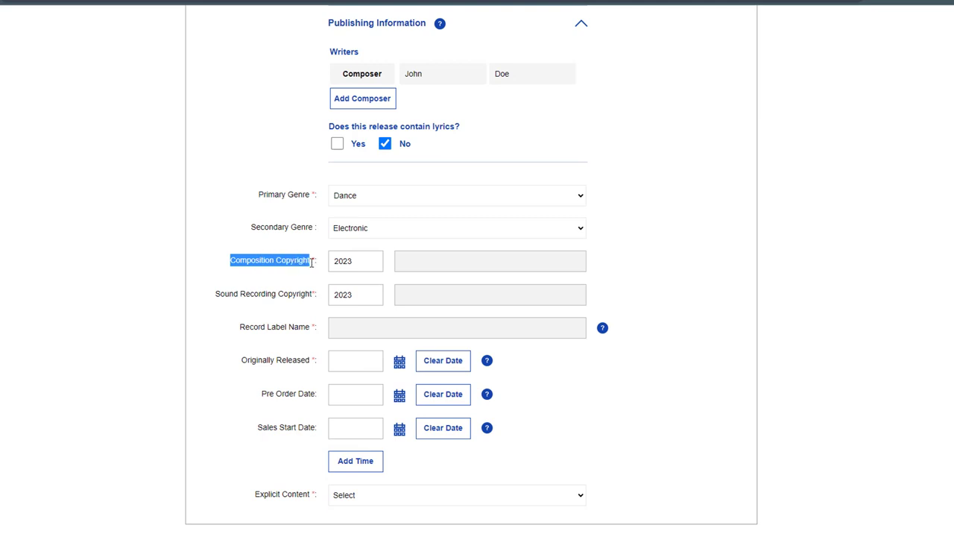
pyautogui.click(468, 261)
pyautogui.click(469, 311)
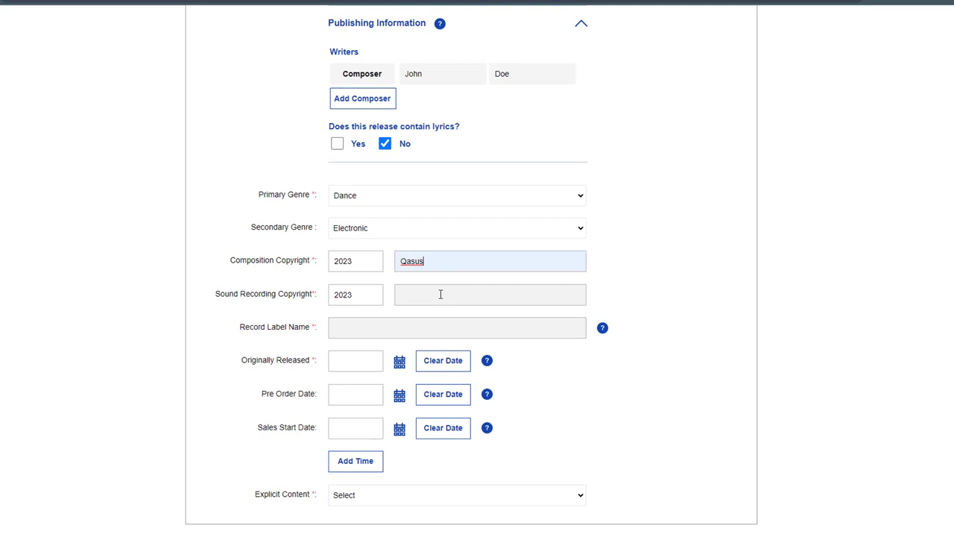
pyautogui.click(441, 294)
pyautogui.click(467, 322)
pyautogui.click(407, 327)
pyautogui.click(437, 357)
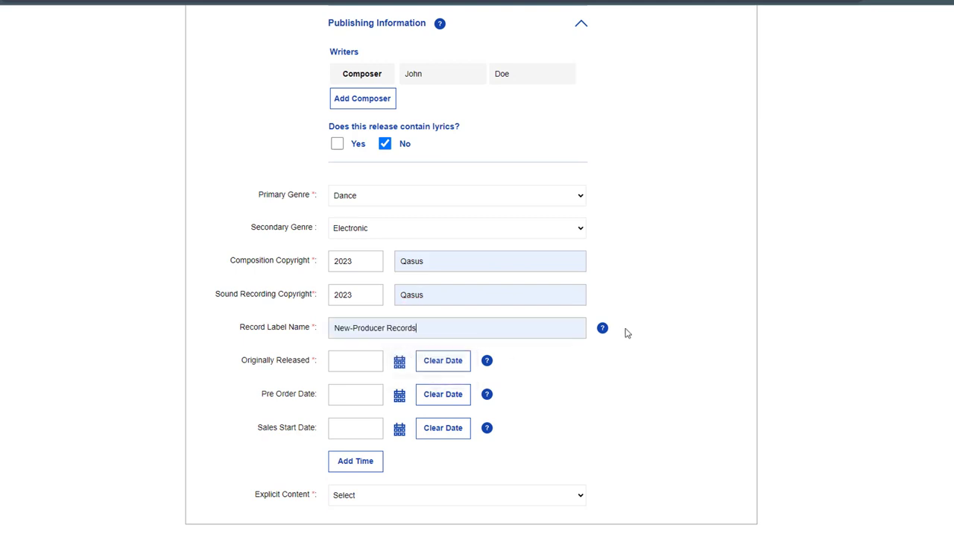
# Set the originally released date to 2023/07/11 and the sales start date to 2023/07/25
pyautogui.scroll(-3, 633, 310)
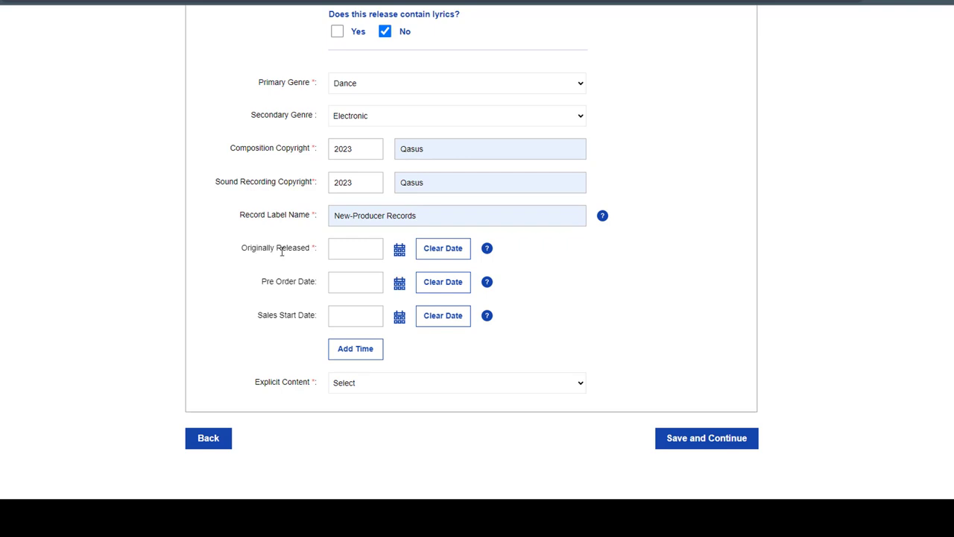
pyautogui.click(399, 251)
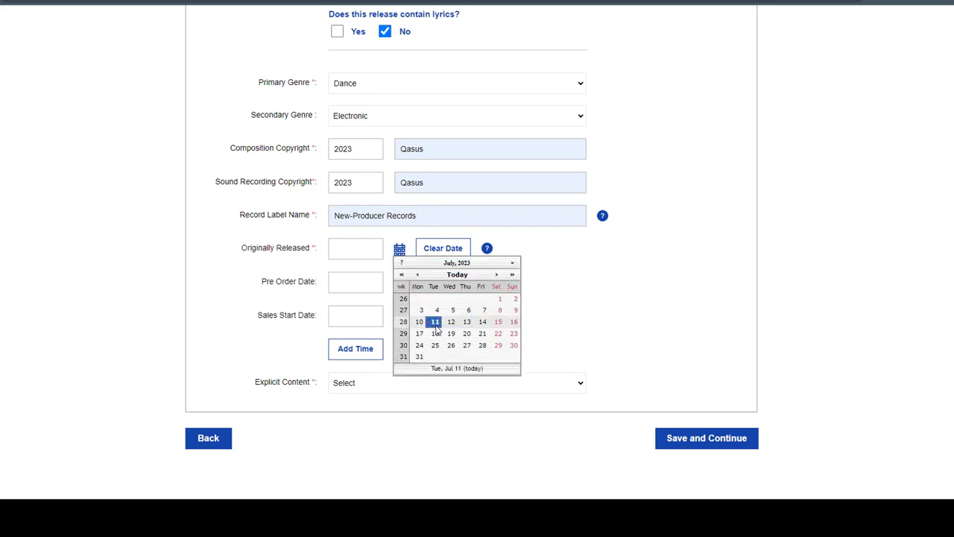
pyautogui.click(436, 326)
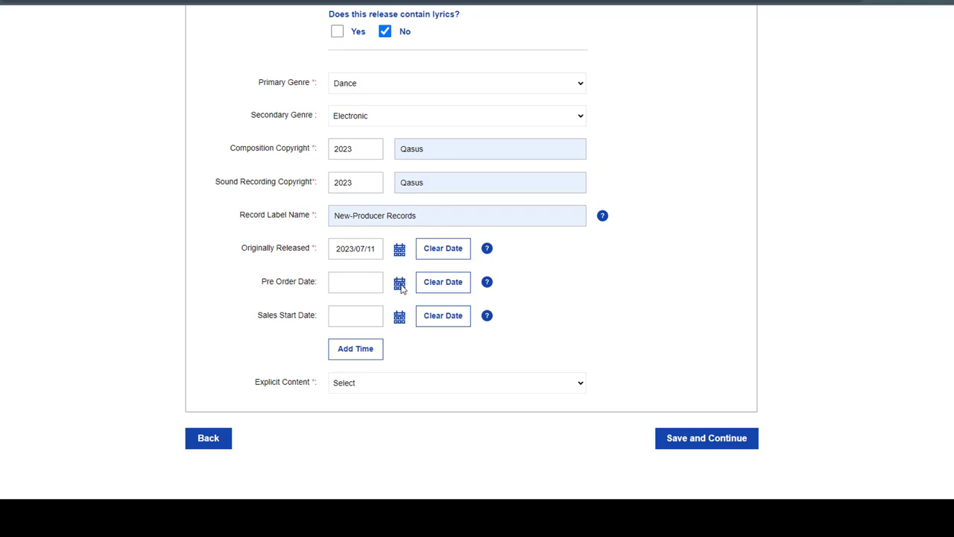
pyautogui.moveTo(257, 315)
pyautogui.mouseDown()
pyautogui.moveTo(321, 316)
pyautogui.moveTo(254, 314)
pyautogui.mouseUp()
pyautogui.click(270, 314)
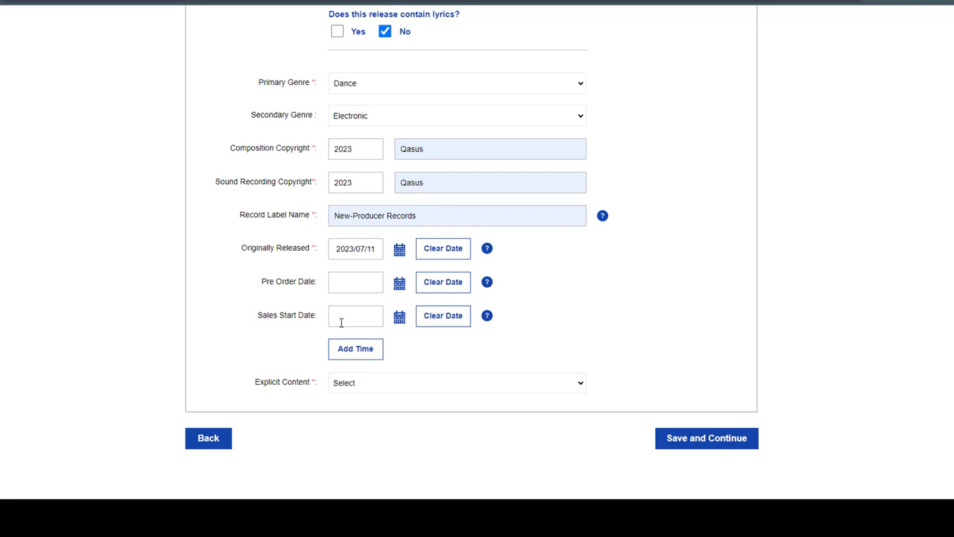
pyautogui.click(401, 318)
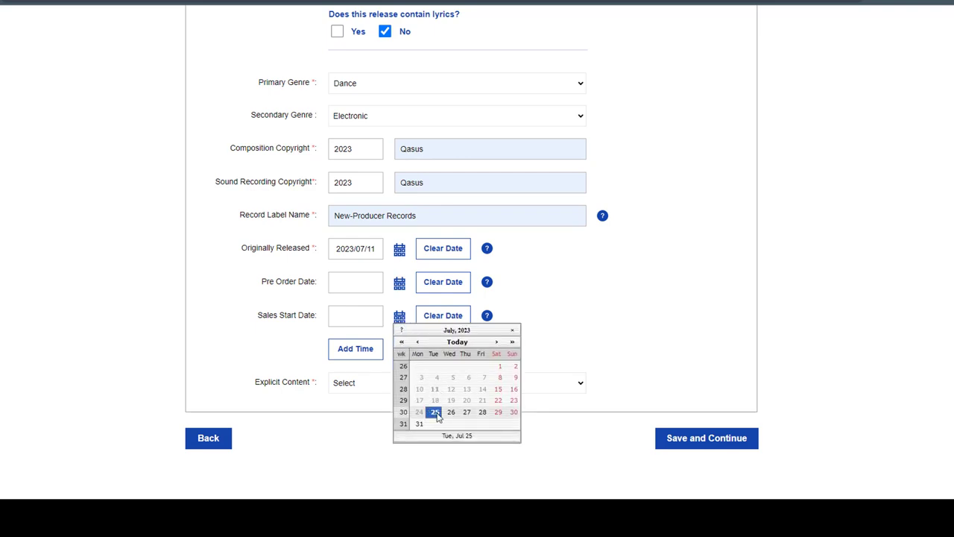
pyautogui.click(436, 415)
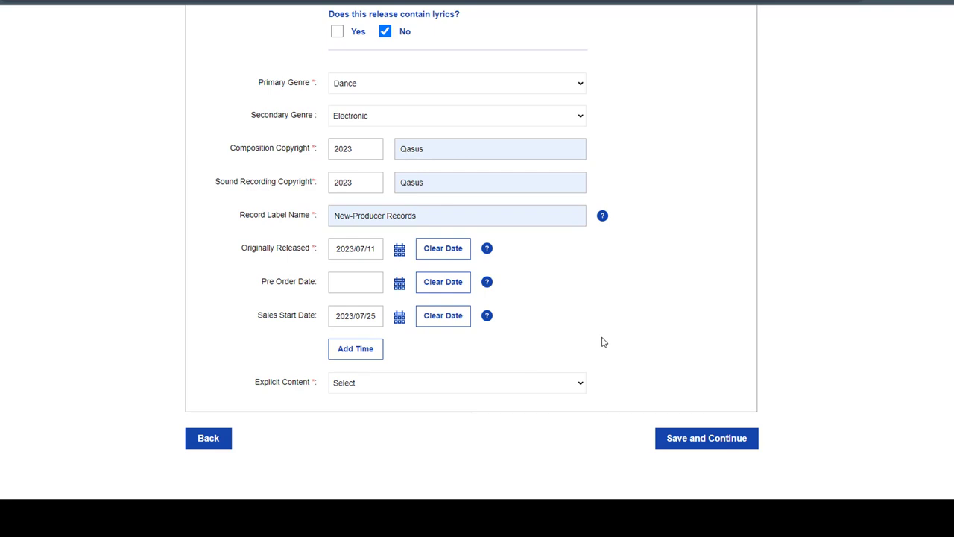
# Set the release's explicit content to Not Explicit and save the album details
pyautogui.click(488, 388)
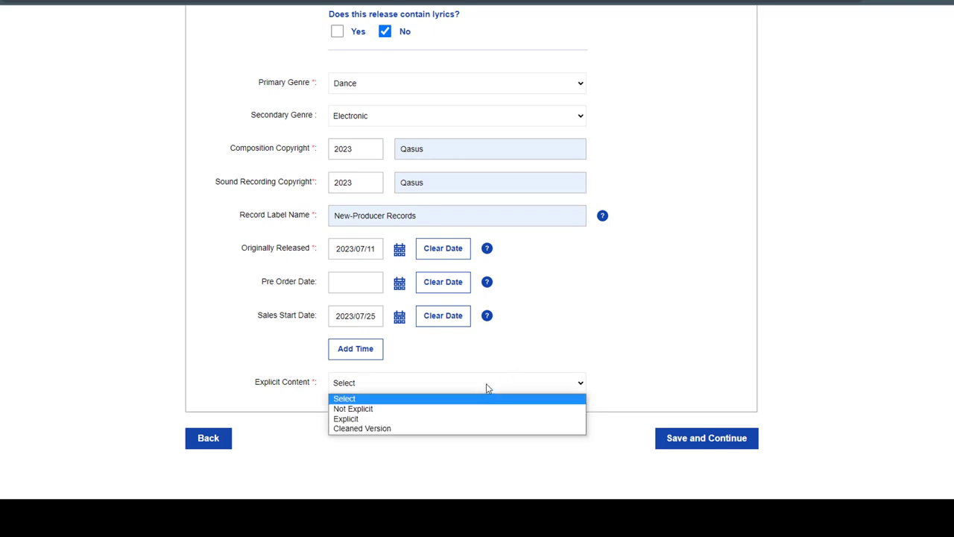
pyautogui.click(470, 409)
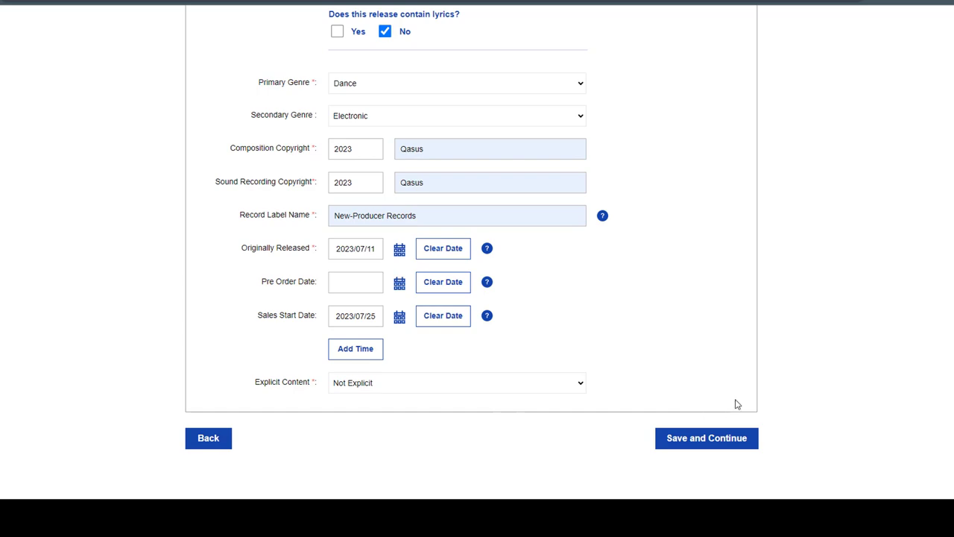
pyautogui.click(739, 440)
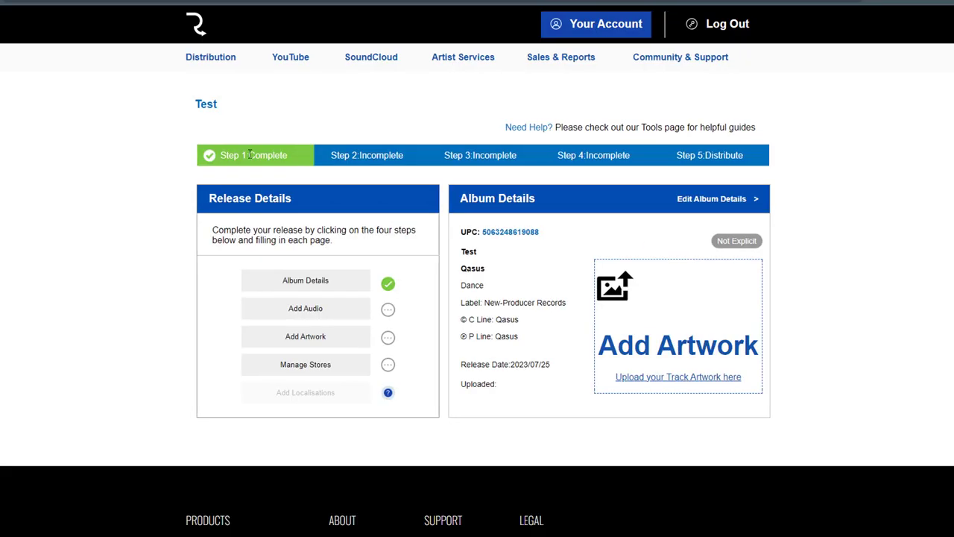
# Start adding audio, check the accepted MP3 and FLAC formats, and upload a track file from the Musique folder's Qasus - Prod Solo subfolder
pyautogui.click(336, 313)
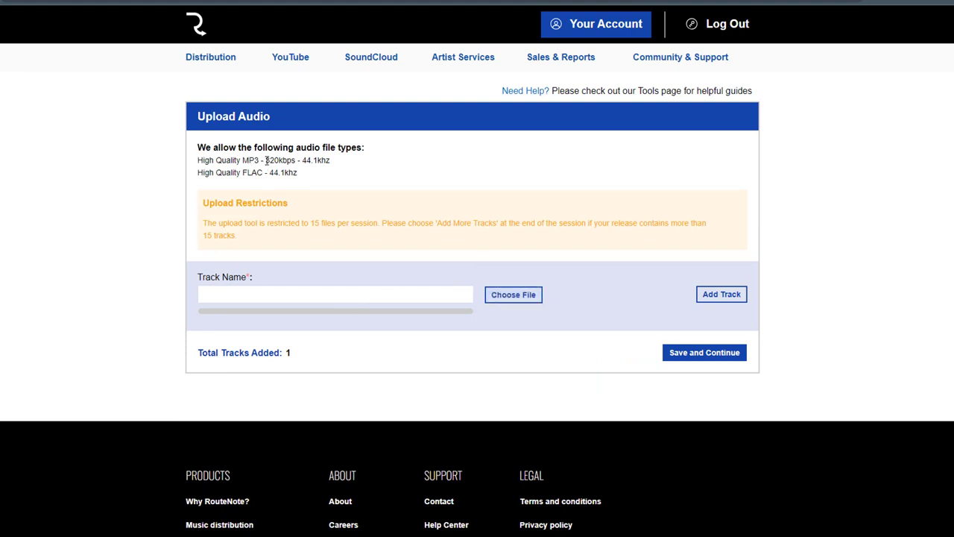
pyautogui.moveTo(266, 159); pyautogui.dragTo(336, 162)
pyautogui.click(340, 160)
pyautogui.moveTo(243, 173); pyautogui.dragTo(286, 173)
pyautogui.click(288, 172)
pyautogui.click(525, 298)
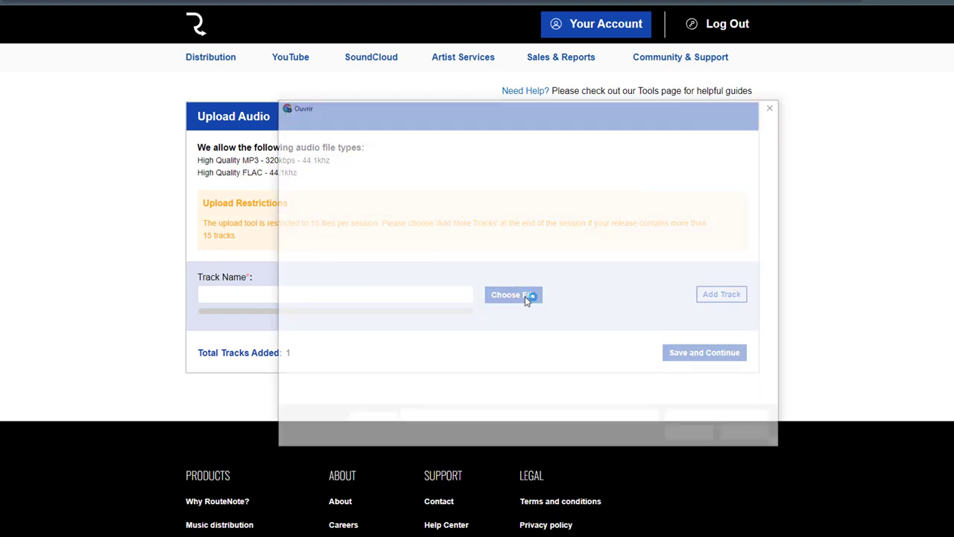
pyautogui.click(350, 341)
pyautogui.doubleClick(396, 187)
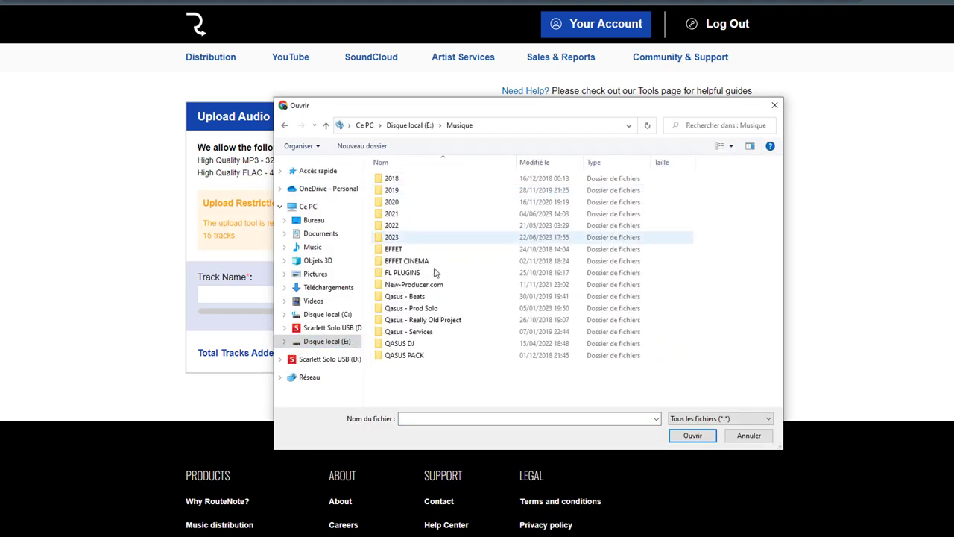
pyautogui.doubleClick(411, 307)
pyautogui.doubleClick(417, 249)
# Name the uploaded track test and save the audio upload
pyautogui.click(413, 292)
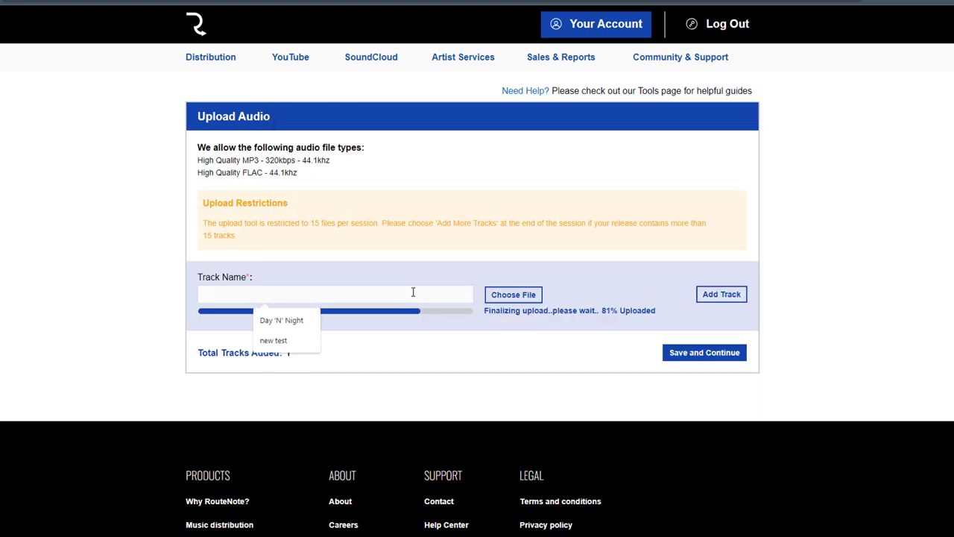
pyautogui.write('test')
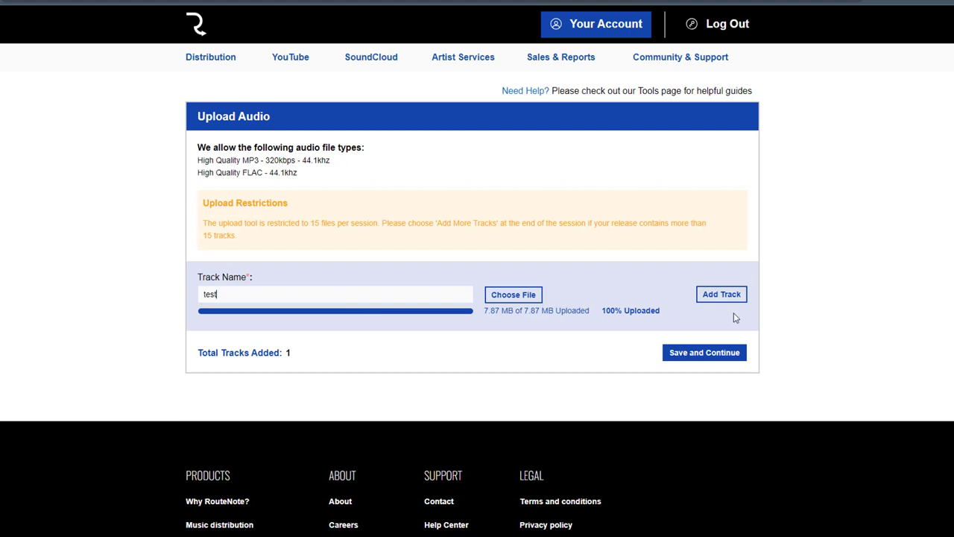
pyautogui.click(708, 356)
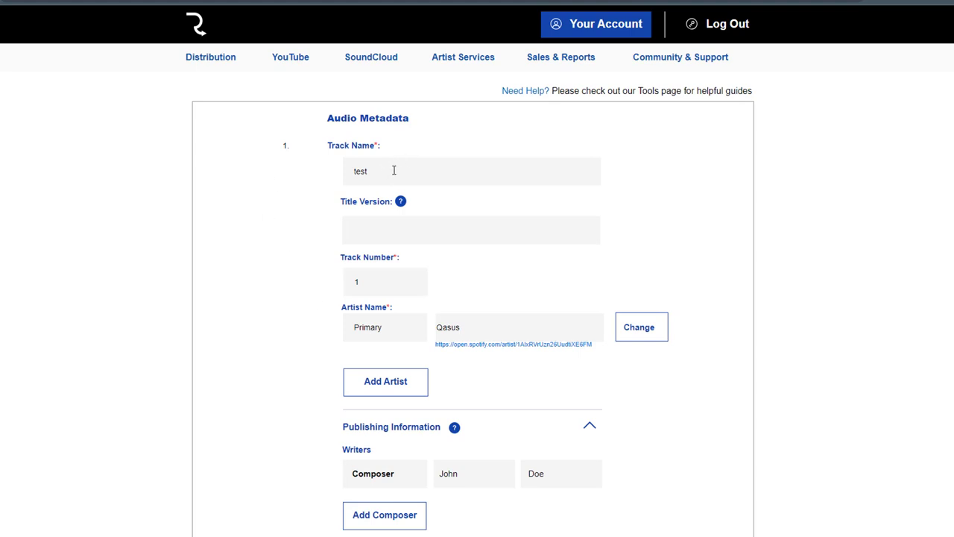
# Read the Title Version explanation, review the track's audio metadata, and save it
pyautogui.click(406, 228)
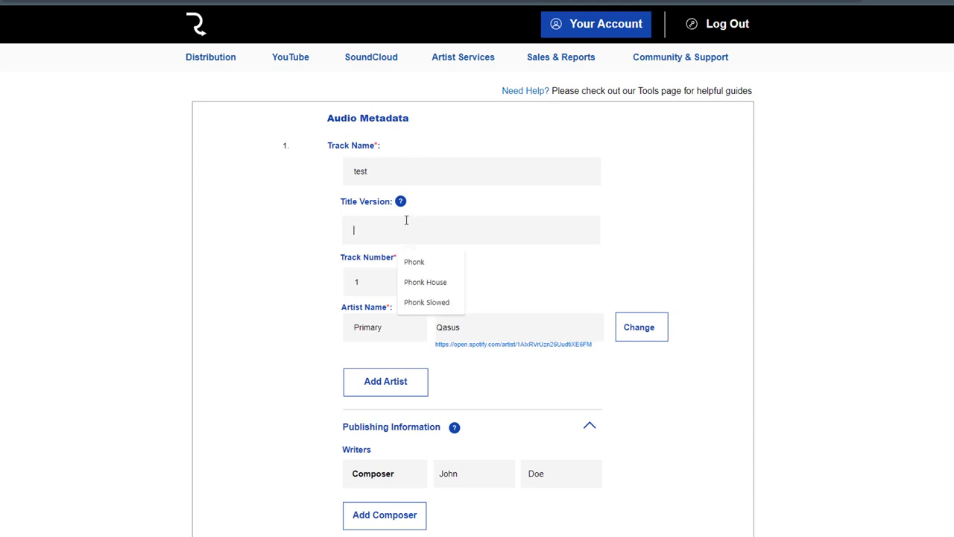
pyautogui.click(401, 201)
pyautogui.click(568, 82)
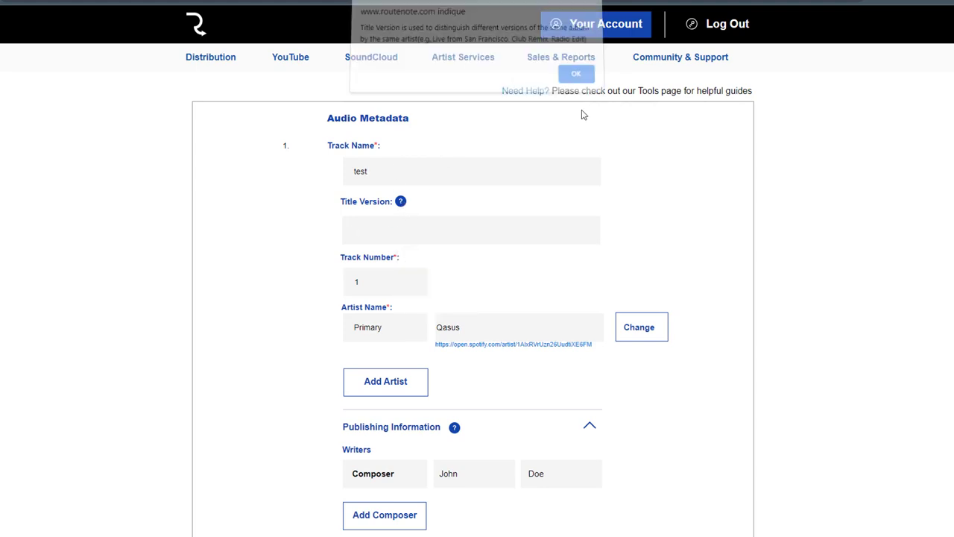
pyautogui.scroll(-2, 276, 228)
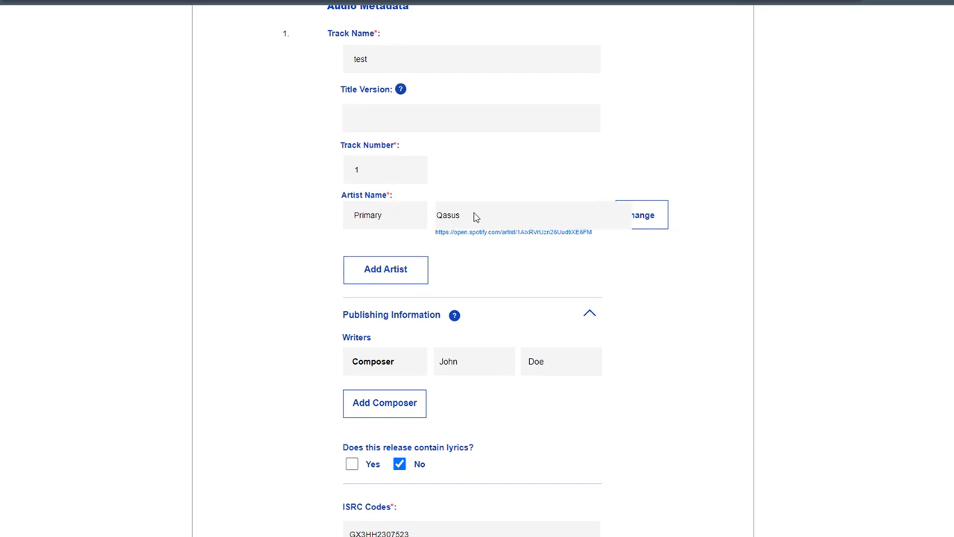
pyautogui.scroll(-3, 249, 228)
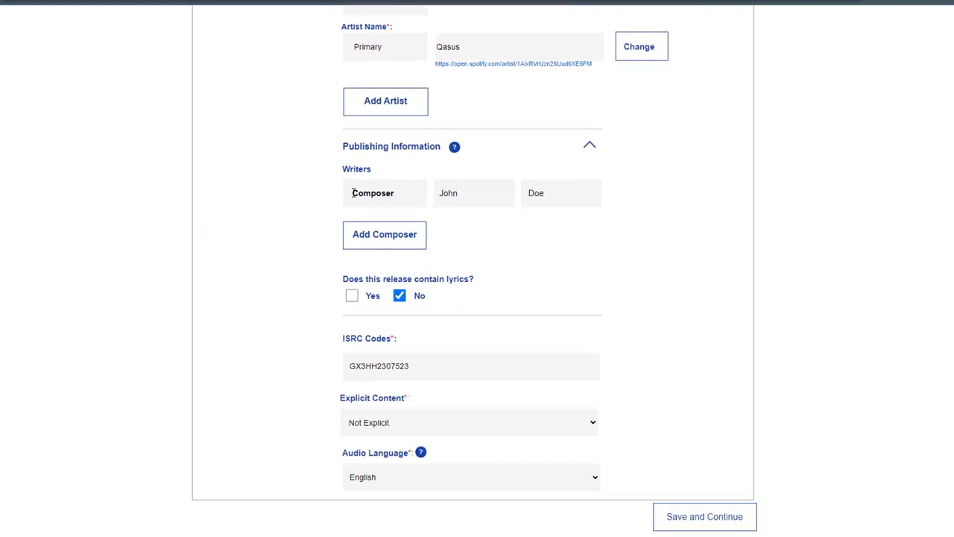
pyautogui.scroll(-1, 272, 210)
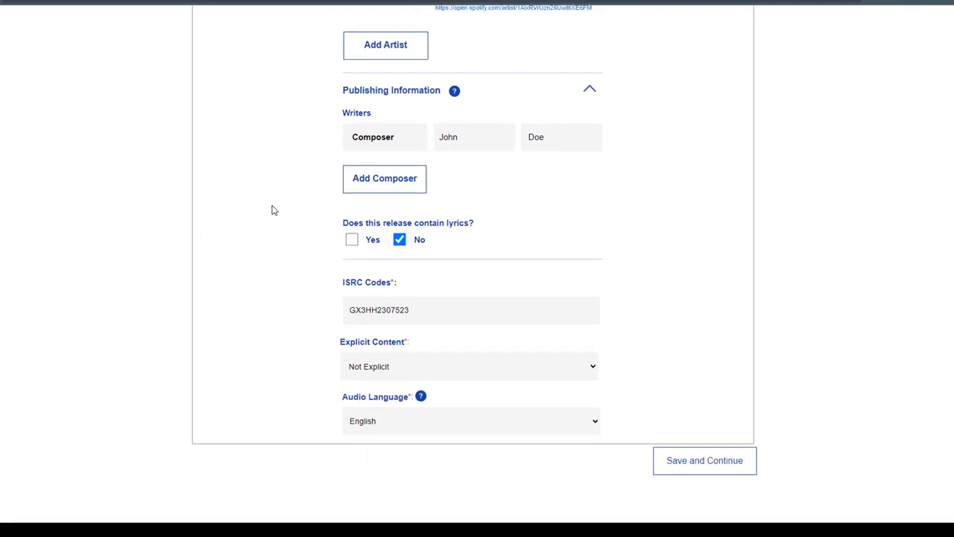
pyautogui.scroll(-1, 273, 210)
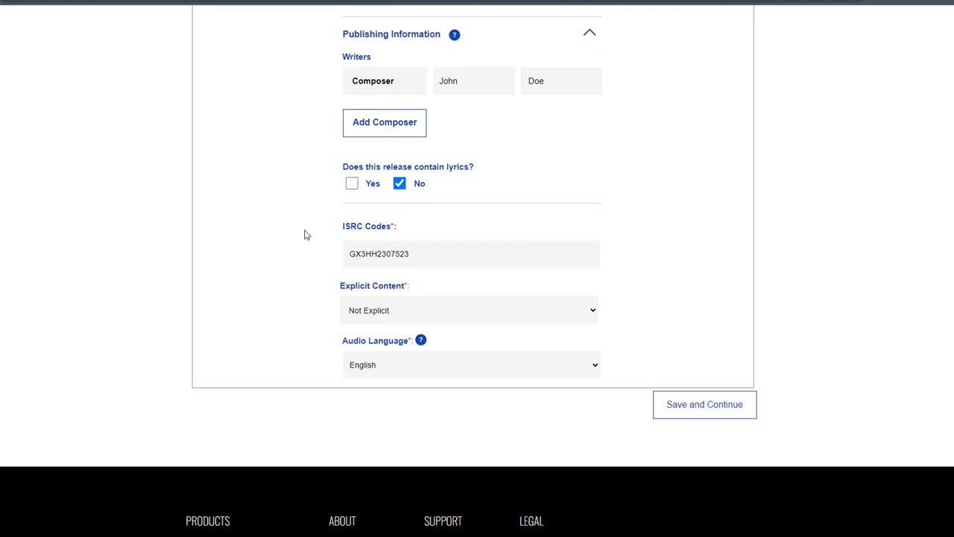
pyautogui.scroll(-1, 303, 236)
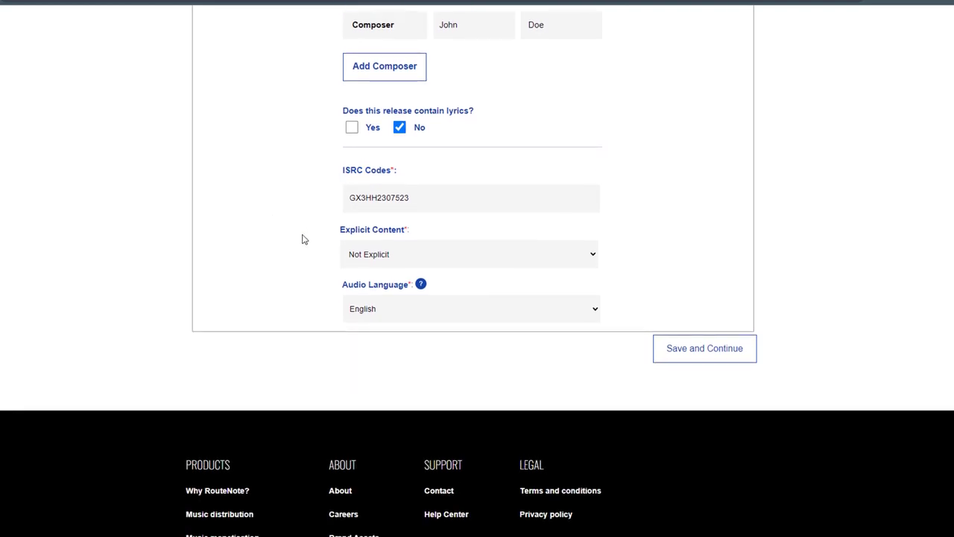
pyautogui.click(726, 355)
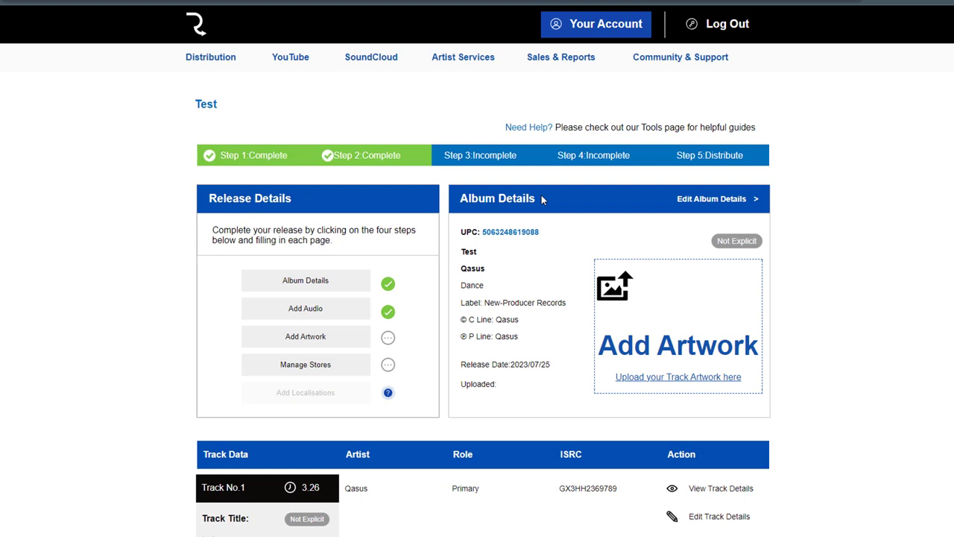
# Upload ARTWORK SLOWED 3000.jpg from the Qasus - Day 'N' Night (Phonk) image folder as the album artwork
pyautogui.click(328, 344)
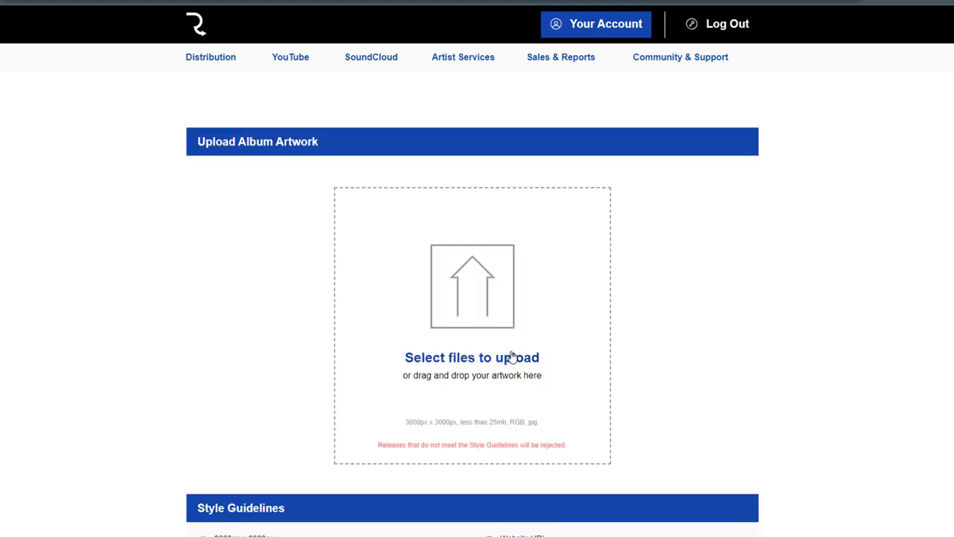
pyautogui.click(512, 357)
pyautogui.click(321, 341)
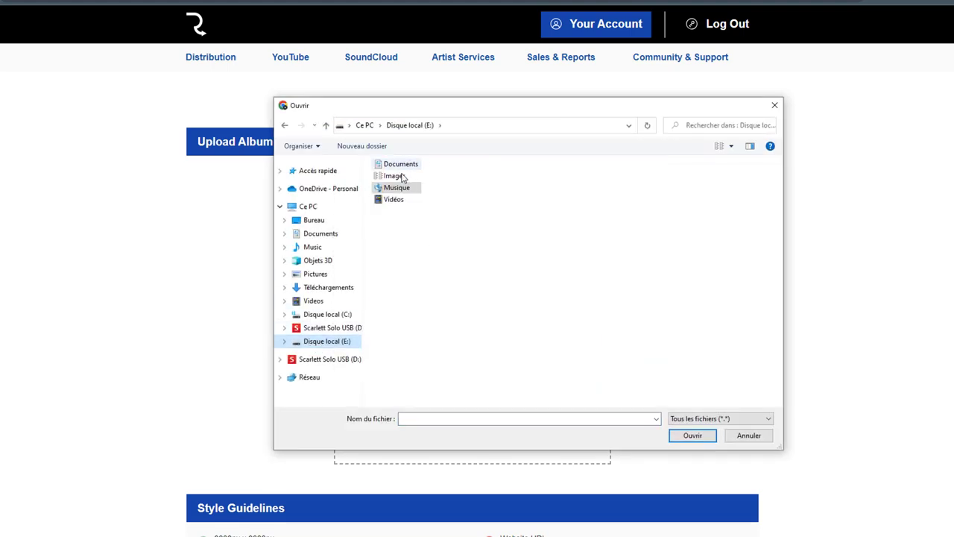
pyautogui.doubleClick(401, 176)
pyautogui.doubleClick(469, 194)
pyautogui.doubleClick(396, 190)
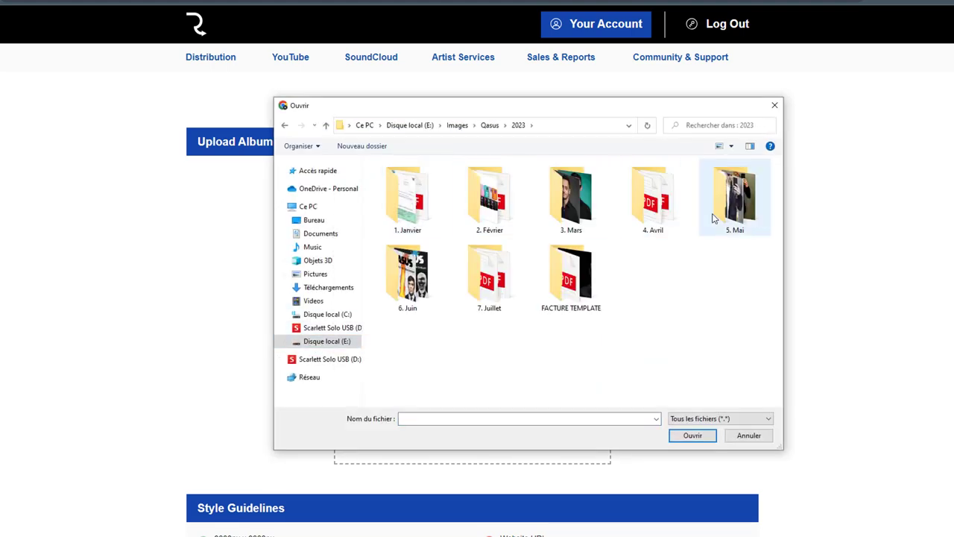
pyautogui.doubleClick(734, 195)
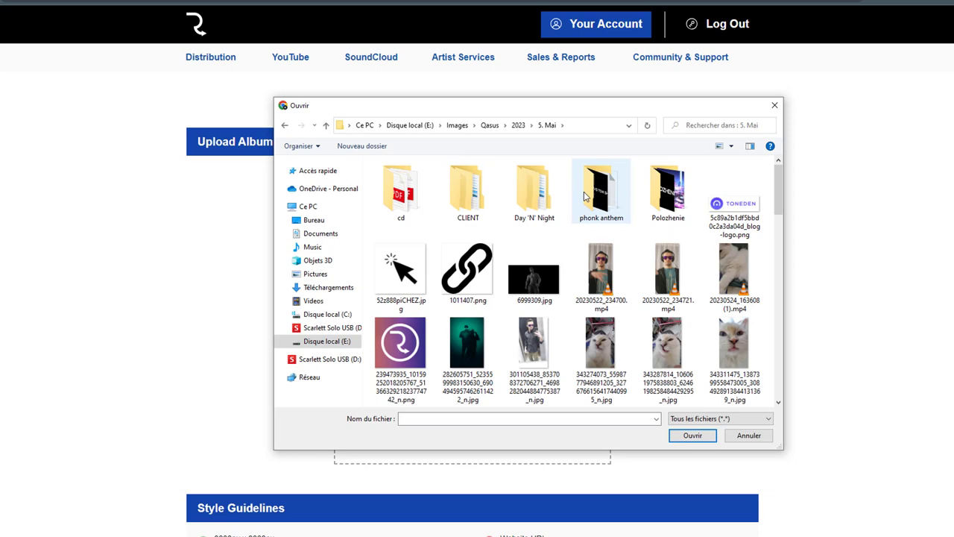
pyautogui.doubleClick(538, 193)
pyautogui.doubleClick(682, 200)
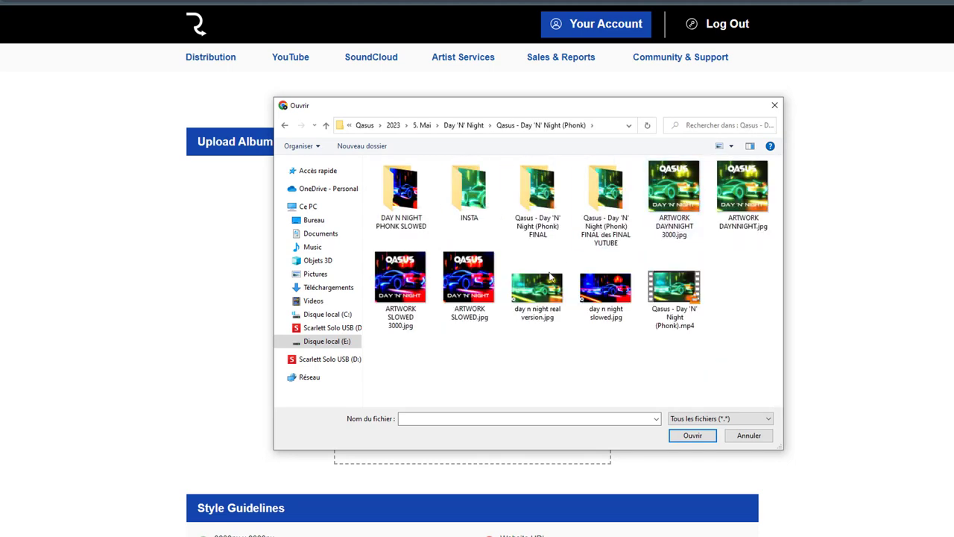
pyautogui.doubleClick(411, 281)
# Examine the artwork style guidelines for required image size and disallowed content, comparing them with the uploaded cover
pyautogui.scroll(-3, 479, 264)
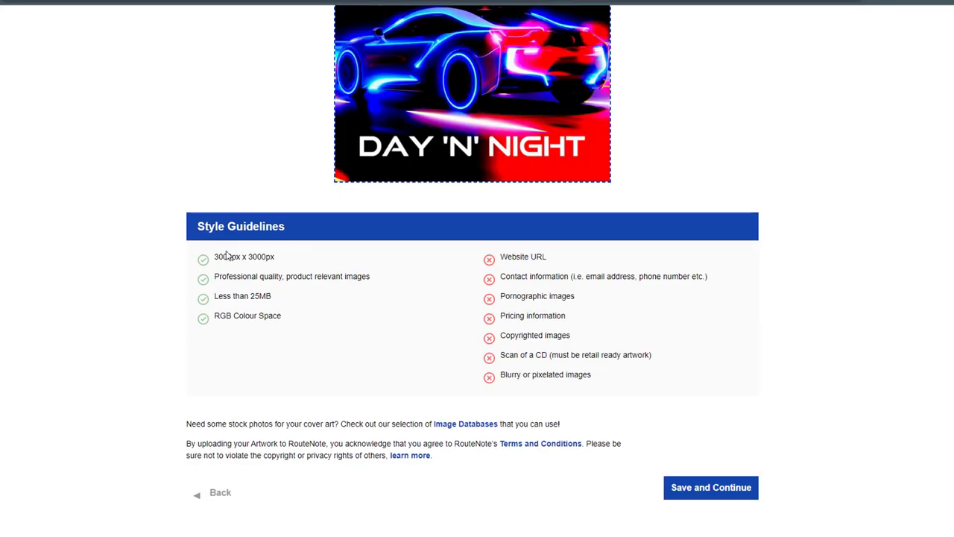
pyautogui.moveTo(215, 257); pyautogui.dragTo(286, 262)
pyautogui.click(309, 264)
pyautogui.moveTo(552, 256); pyautogui.dragTo(504, 258)
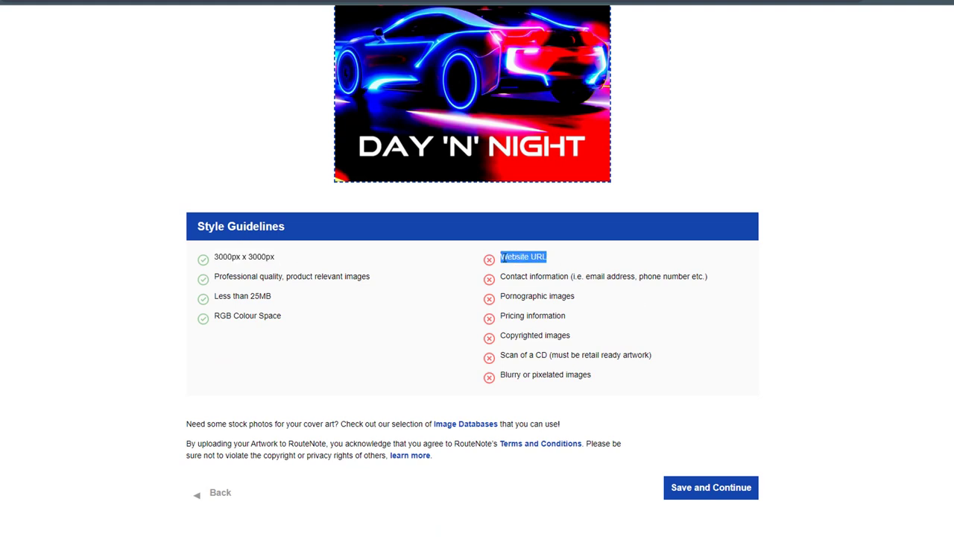
pyautogui.click(522, 276)
pyautogui.moveTo(502, 297); pyautogui.dragTo(688, 277)
pyautogui.click(606, 299)
pyautogui.click(687, 277)
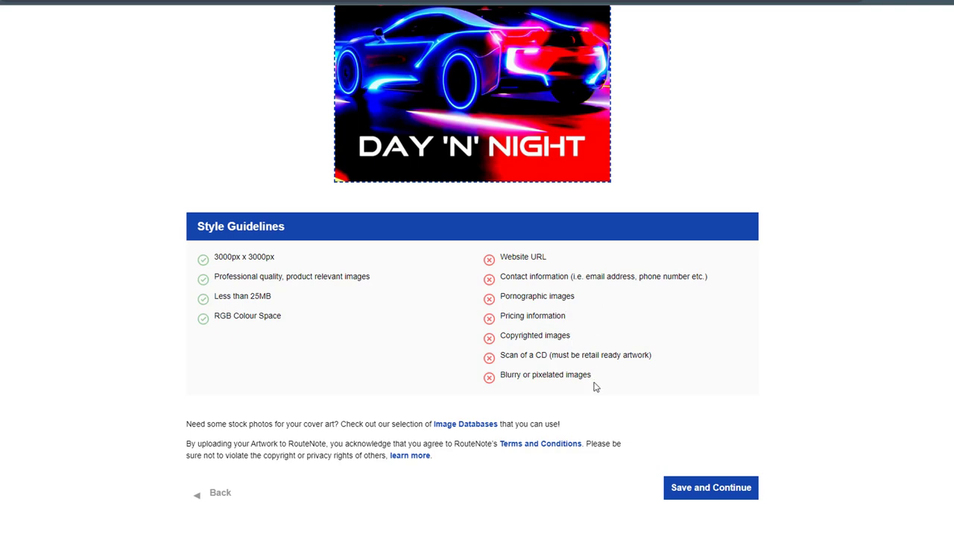
pyautogui.scroll(2, 779, 441)
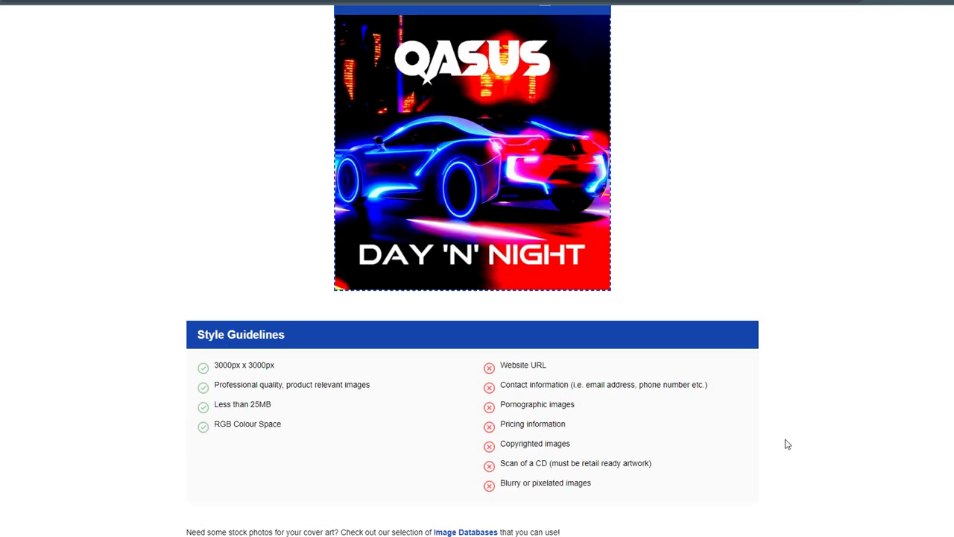
pyautogui.scroll(4, 786, 443)
pyautogui.scroll(-5, 763, 369)
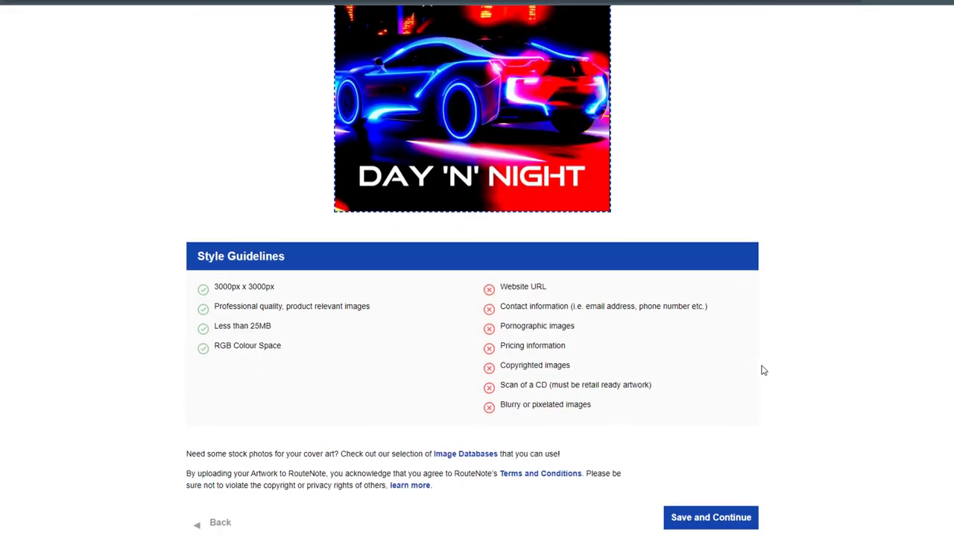
pyautogui.scroll(-2, 764, 376)
# Save the album artwork and look over the store choices for the release
pyautogui.click(720, 412)
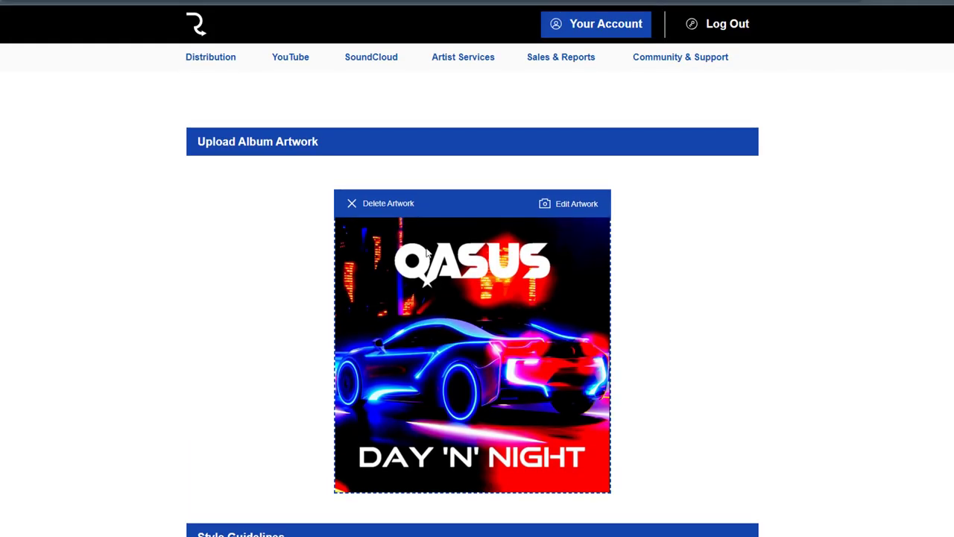
pyautogui.scroll(-6, 667, 317)
pyautogui.click(717, 412)
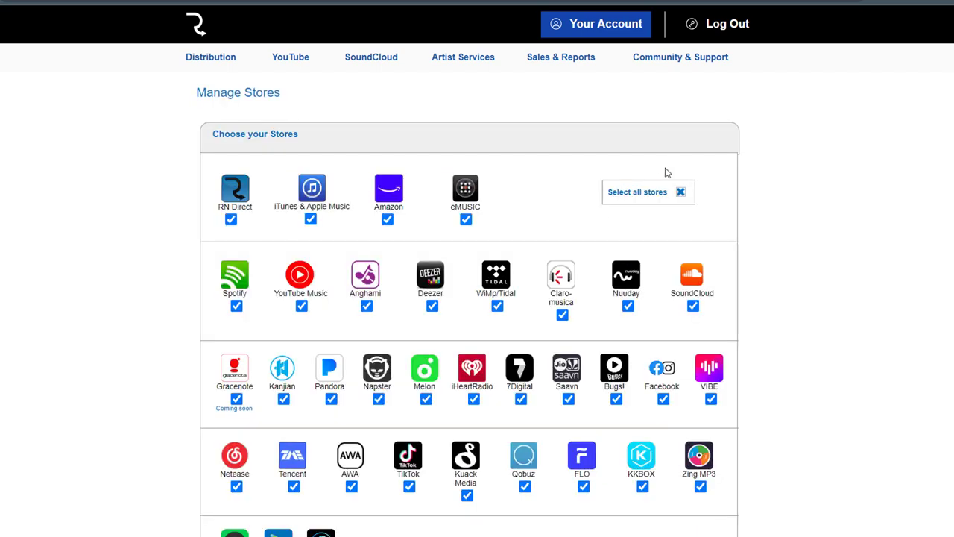
pyautogui.scroll(-2, 667, 175)
pyautogui.scroll(2, 430, 298)
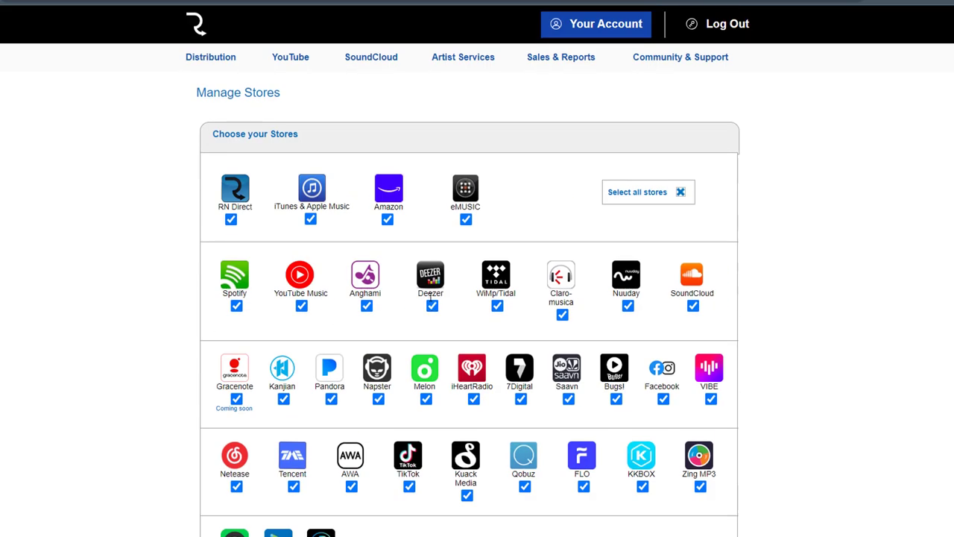